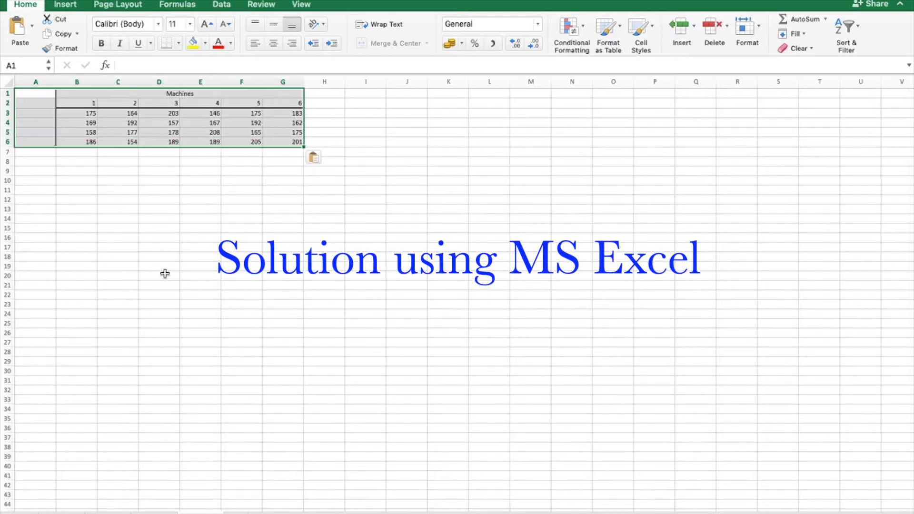
- Label cell A7 "Total" and cell A8 "mean" beneath the machines data table
{"action": "scroll", "coordinate": [102, 289], "scroll_direction": "up", "scroll_amount": 10}
{"action": "scroll", "coordinate": [139, 262], "scroll_direction": "left", "scroll_amount": 2}
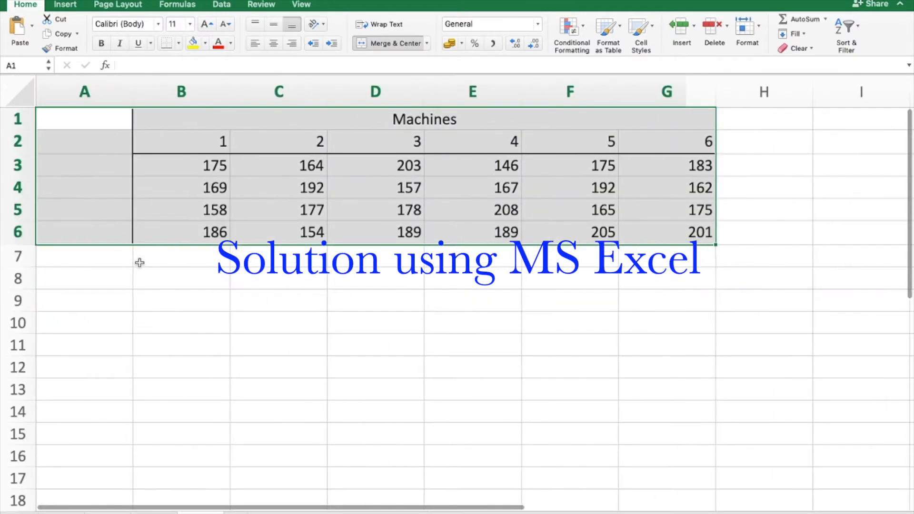
{"action": "left_click", "coordinate": [75, 262]}
{"action": "type", "text": "Total"}
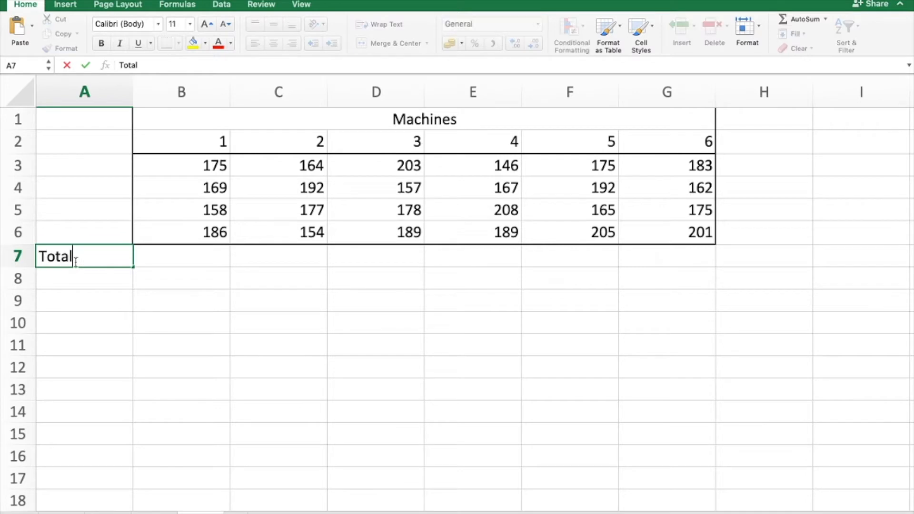
{"action": "key", "text": "Return"}
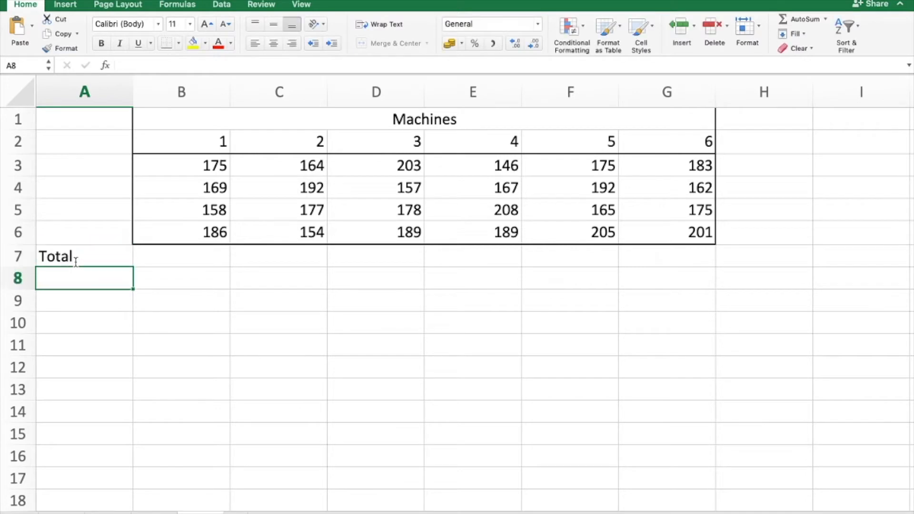
{"action": "type", "text": "mean"}
{"action": "key", "text": "Return"}
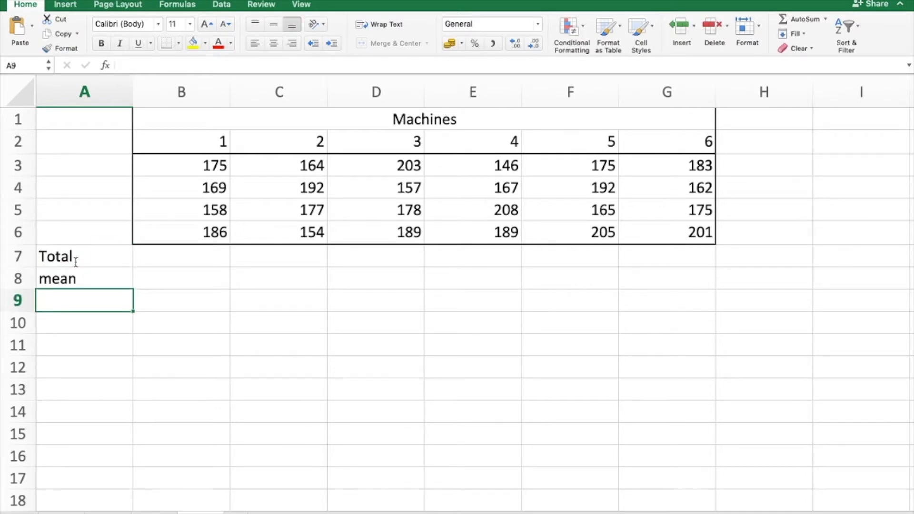
- Calculate machine 1's total in cell B7 by summing B3:B6 with the SUM function
{"action": "left_click", "coordinate": [199, 257]}
{"action": "type", "text": "=sum("}
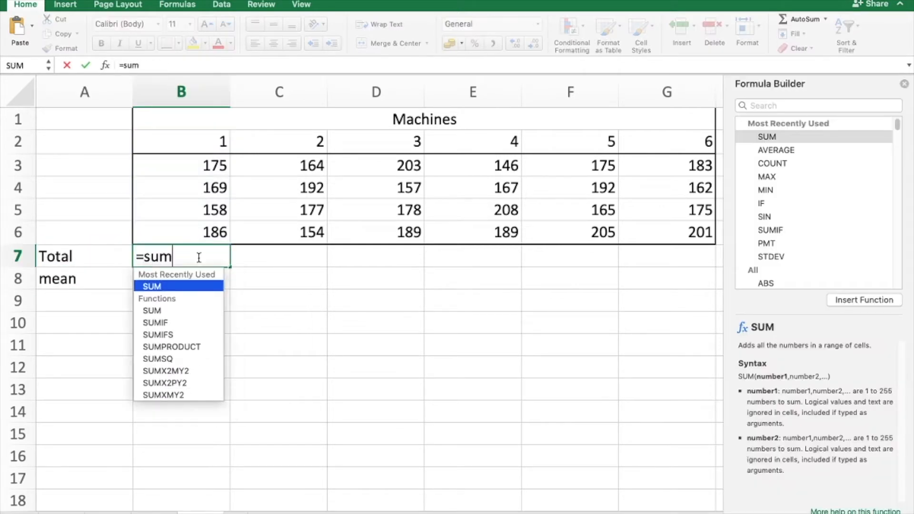
{"action": "left_click_drag", "start_coordinate": [196, 164], "coordinate": [201, 232]}
{"action": "type", "text": ")"}
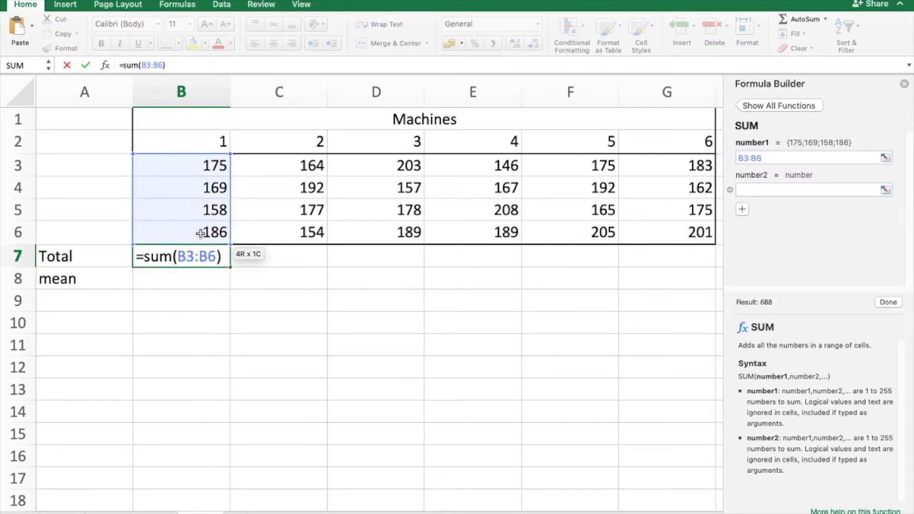
{"action": "key", "text": "Return"}
- Copy the total formula from B7 across to G7 for the remaining machines
{"action": "left_click", "coordinate": [217, 257]}
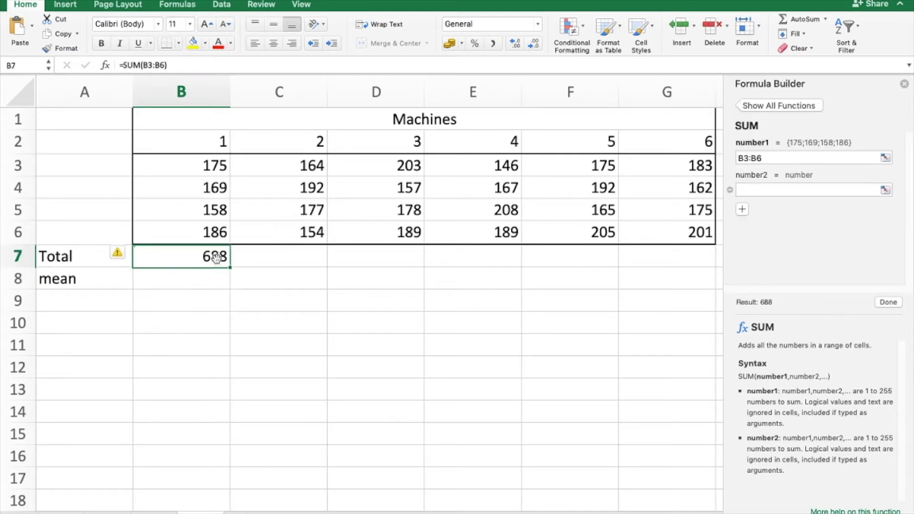
{"action": "left_click_drag", "start_coordinate": [230, 270], "coordinate": [618, 257]}
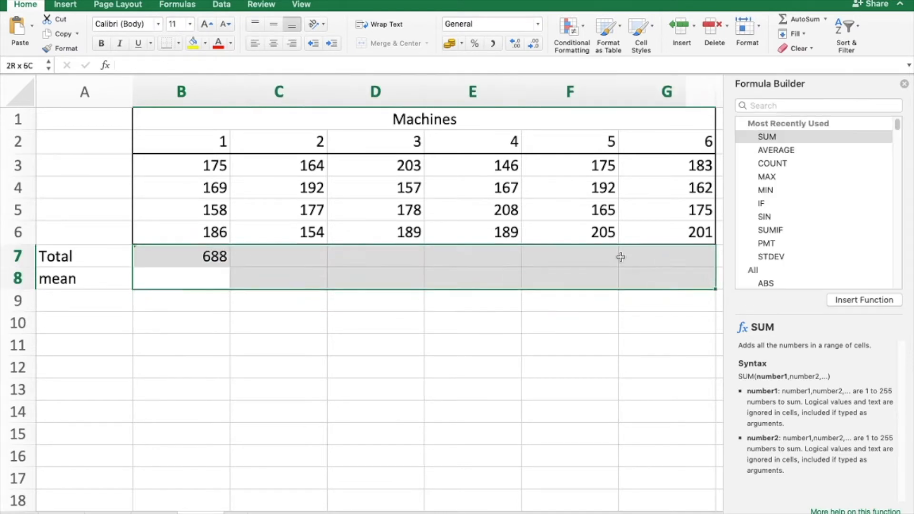
{"action": "left_click", "coordinate": [161, 265]}
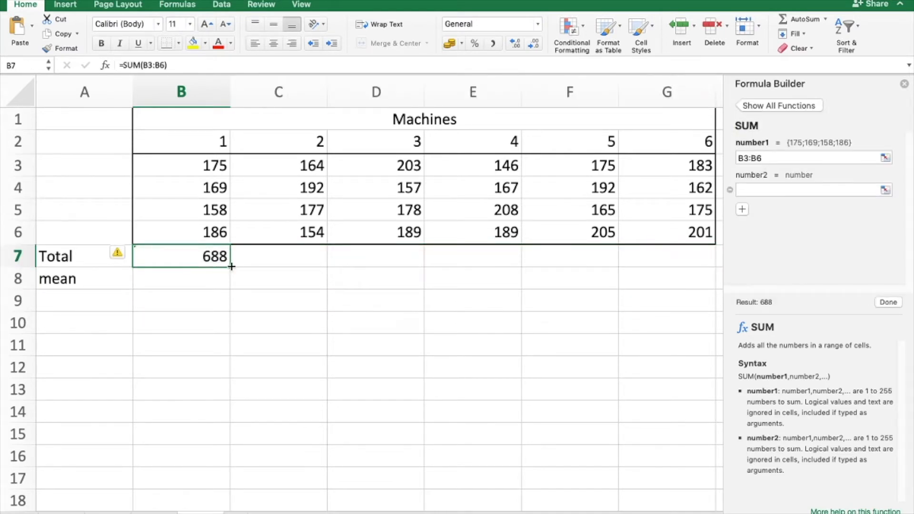
{"action": "left_click_drag", "start_coordinate": [230, 267], "coordinate": [709, 255]}
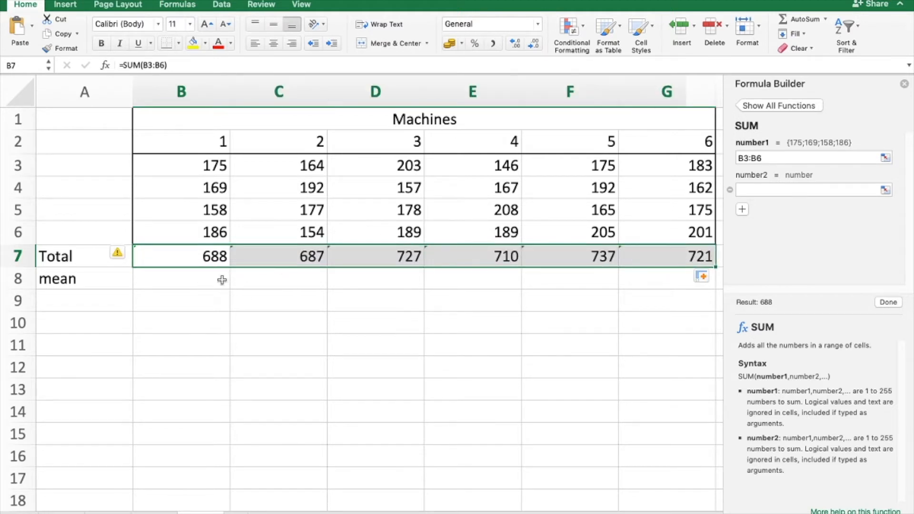
- Calculate machine 1's mean in B8 with AVERAGE over B3:B6 and copy the formula across to G8
{"action": "left_click", "coordinate": [203, 277]}
{"action": "left_click", "coordinate": [199, 279]}
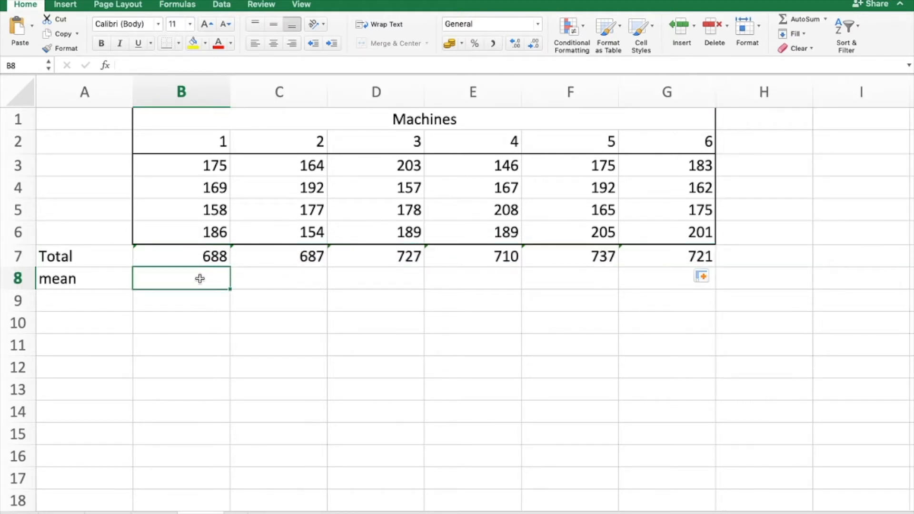
{"action": "type", "text": "-"}
{"action": "key", "text": "BackSpace"}
{"action": "type", "text": "=av"}
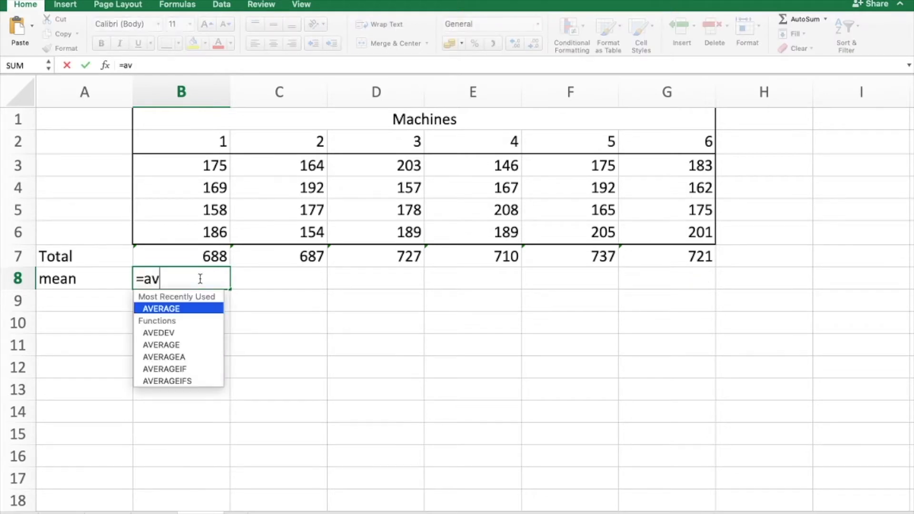
{"action": "type", "text": "erage"}
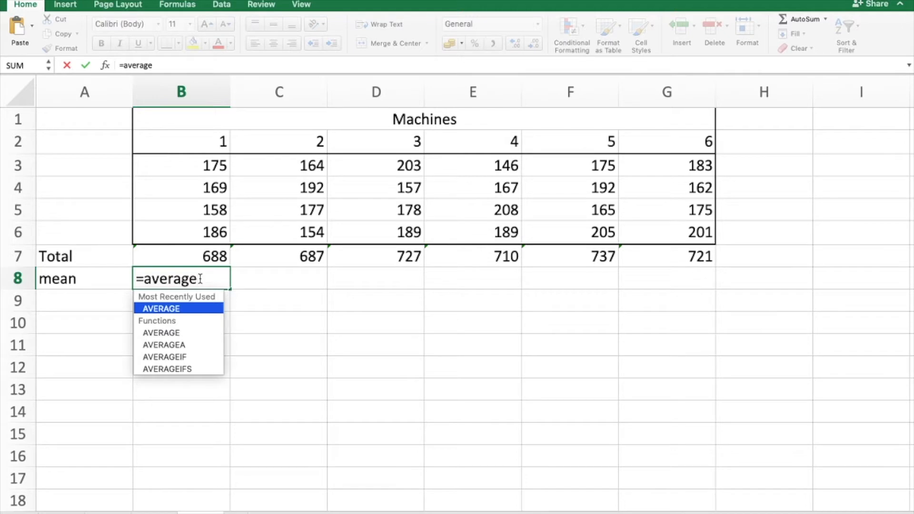
{"action": "type", "text": ")"}
{"action": "key", "text": "BackSpace"}
{"action": "type", "text": "()"}
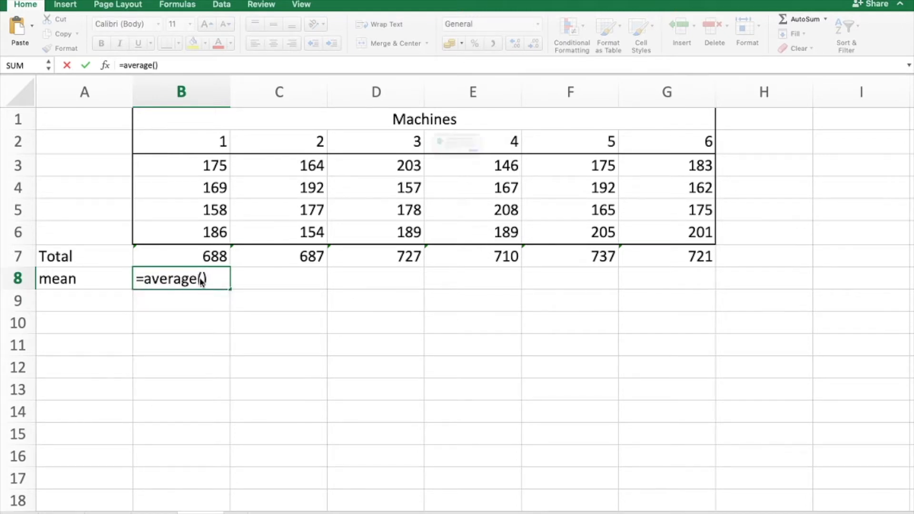
{"action": "key", "text": "Return"}
{"action": "left_click", "coordinate": [564, 188]}
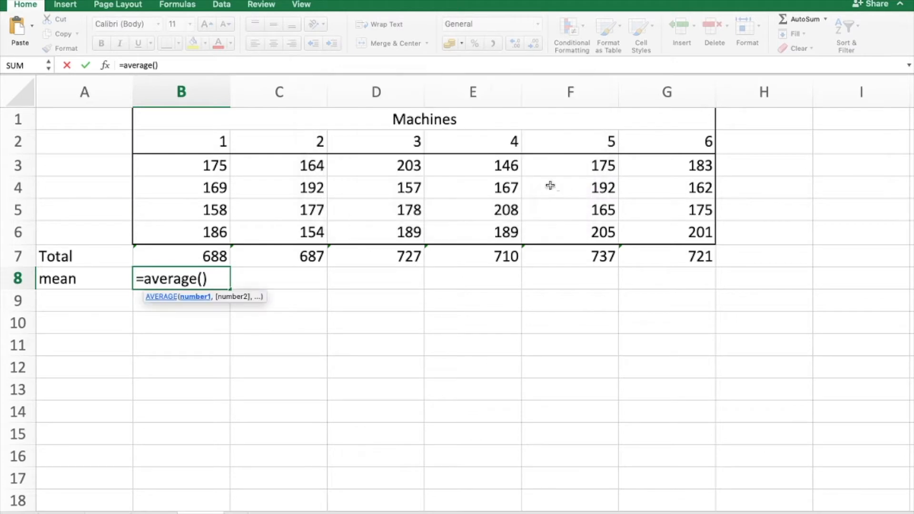
{"action": "left_click_drag", "start_coordinate": [184, 162], "coordinate": [186, 233]}
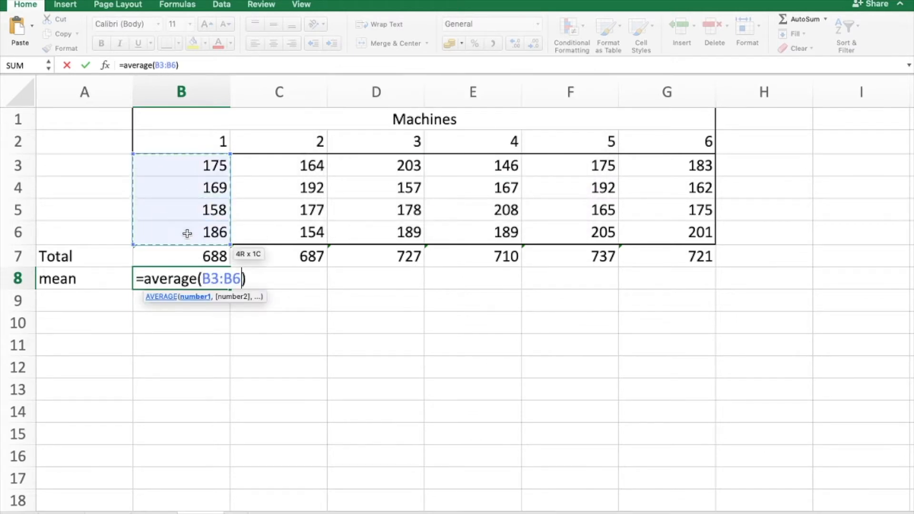
{"action": "key", "text": "Return"}
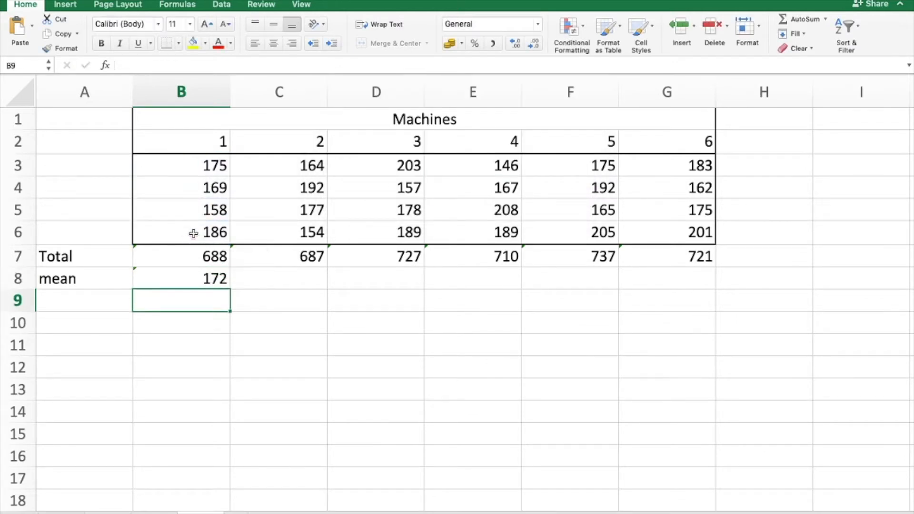
{"action": "left_click", "coordinate": [213, 278]}
{"action": "left_click_drag", "start_coordinate": [231, 289], "coordinate": [706, 291]}
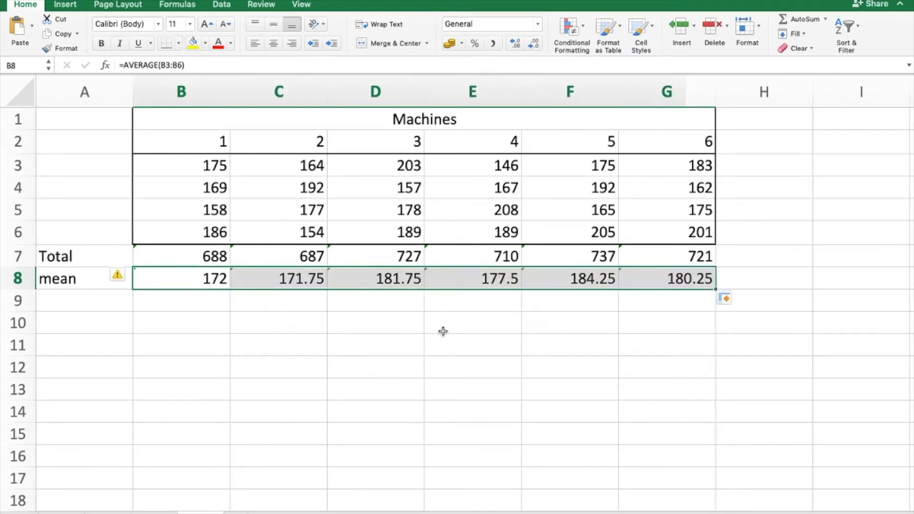
- Calculate the overall mean of all machine observations in cell H8 with AVERAGE over B3:G6
{"action": "left_click", "coordinate": [768, 279]}
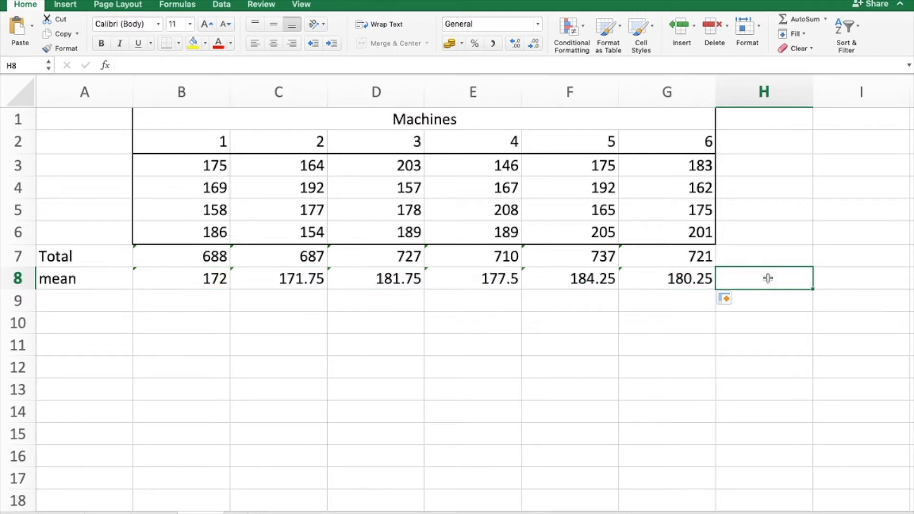
{"action": "type", "text": "="}
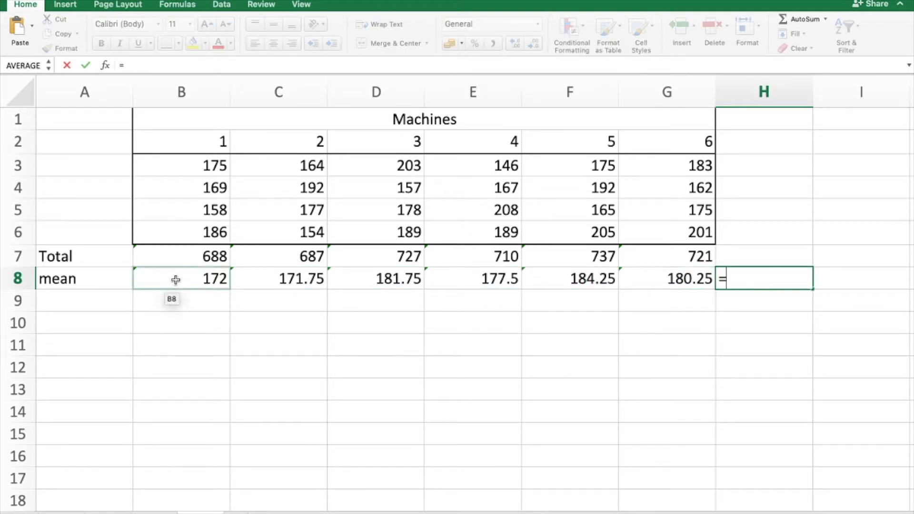
{"action": "type", "text": "averg"}
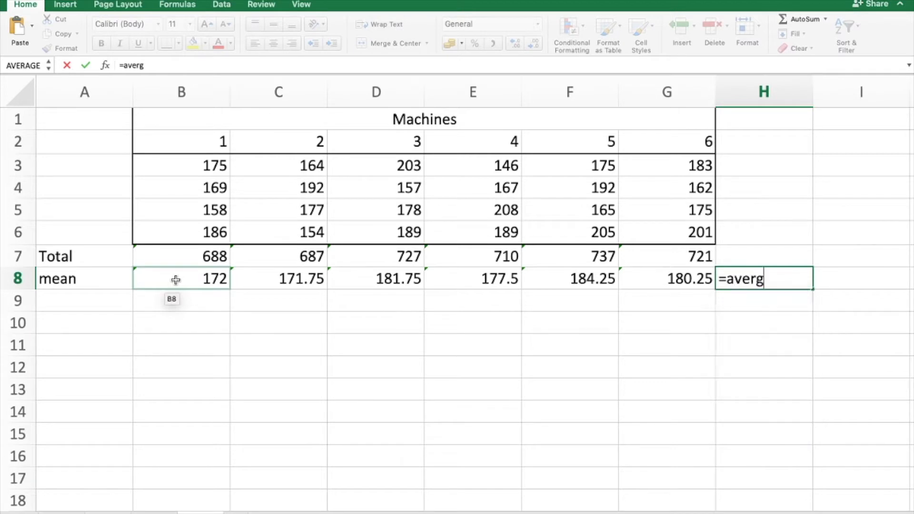
{"action": "key", "text": "BackSpace"}
{"action": "key", "text": "BackSpace"}
{"action": "type", "text": "ae"}
{"action": "key", "text": "BackSpace"}
{"action": "type", "text": "ge"}
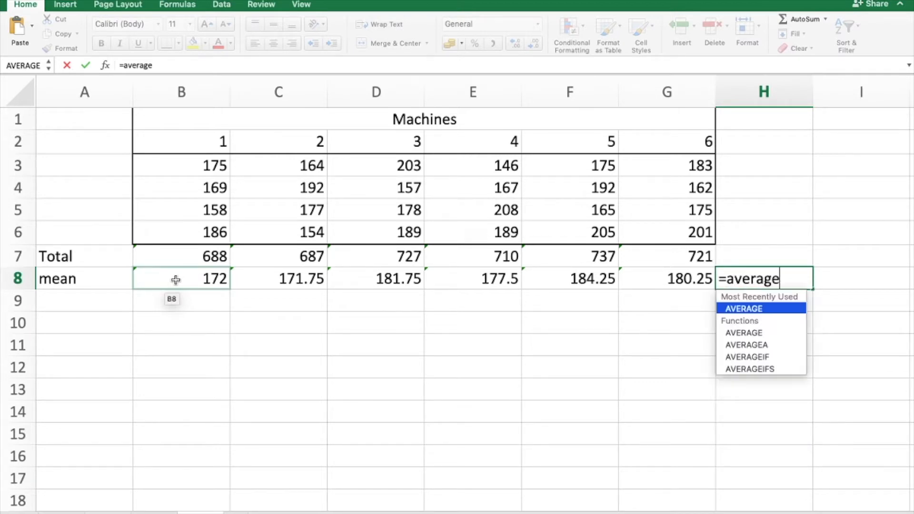
{"action": "type", "text": "()"}
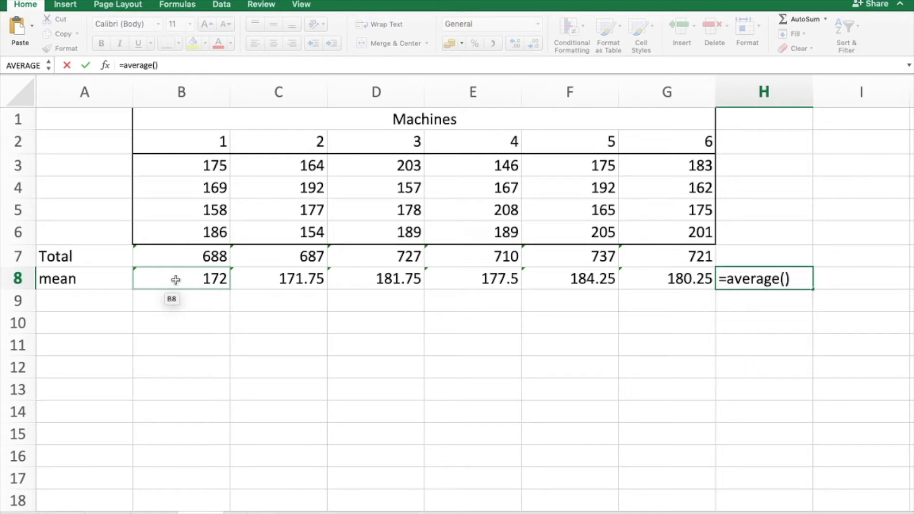
{"action": "left_click", "coordinate": [176, 280]}
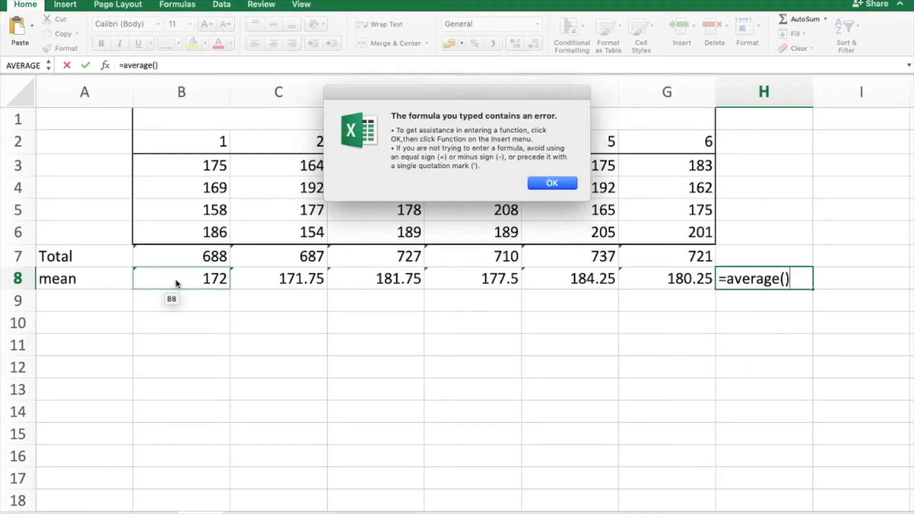
{"action": "key", "text": "Return"}
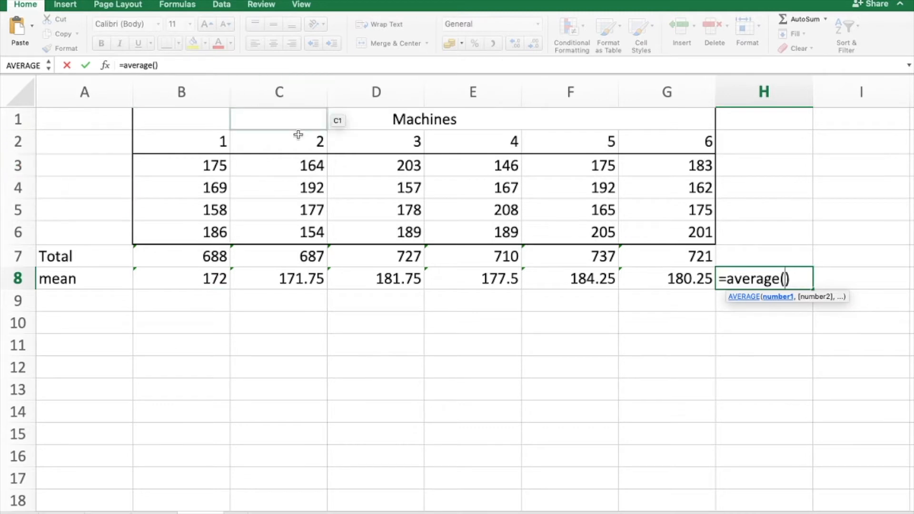
{"action": "left_click_drag", "start_coordinate": [184, 162], "coordinate": [686, 235]}
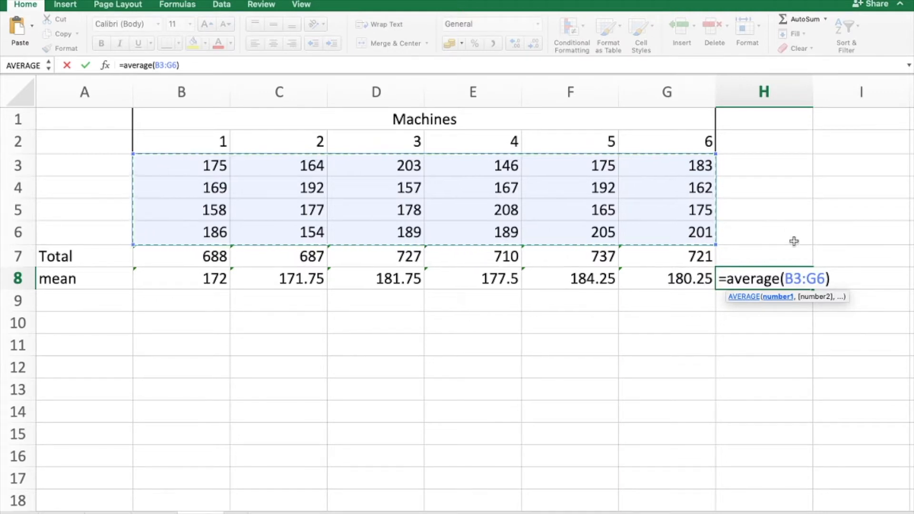
{"action": "key", "text": "Return"}
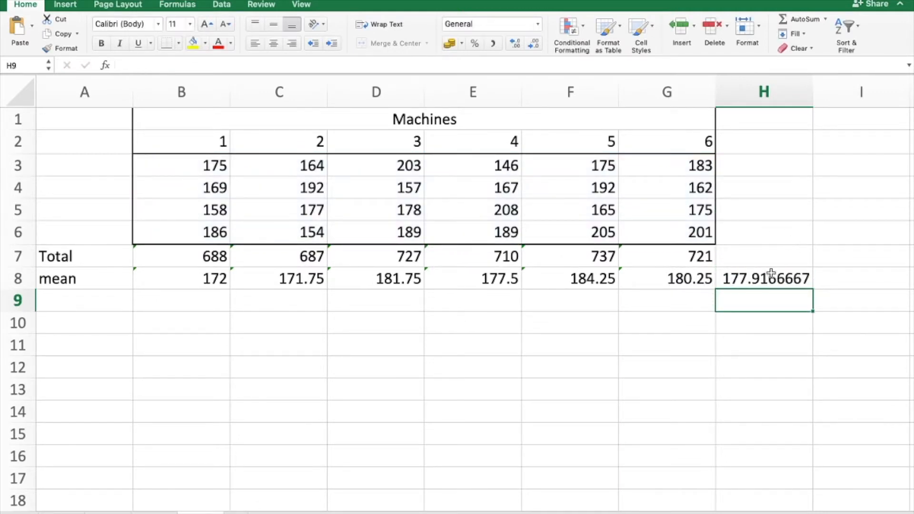
- Format the overall mean in H8 as Number and give the cell a yellow fill
{"action": "left_click", "coordinate": [769, 276]}
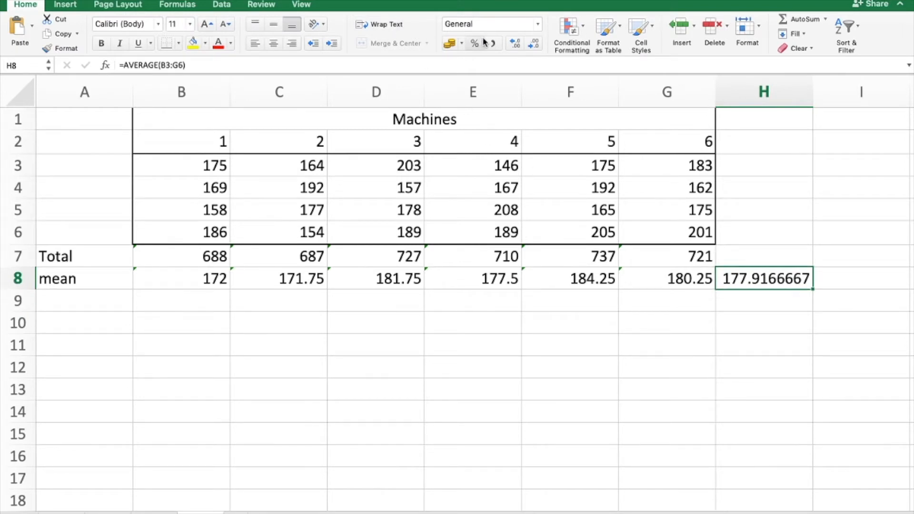
{"action": "left_click", "coordinate": [538, 24]}
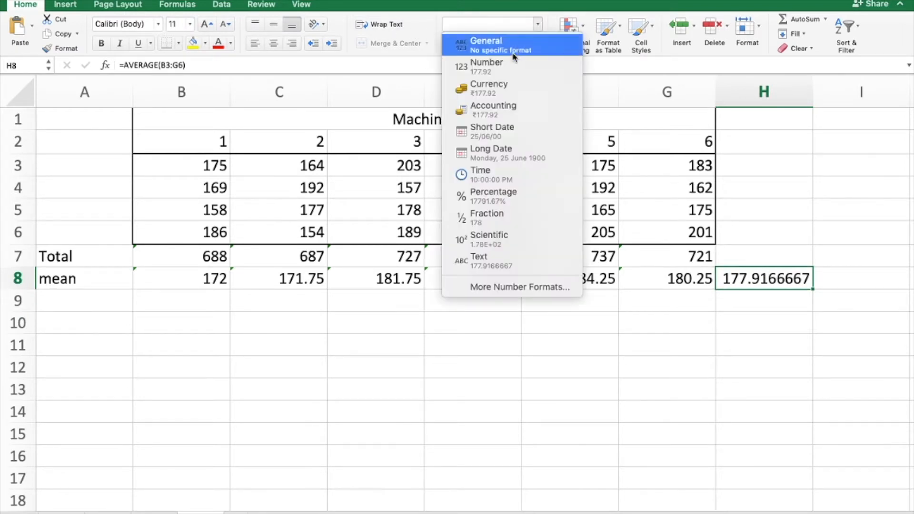
{"action": "left_click", "coordinate": [508, 65]}
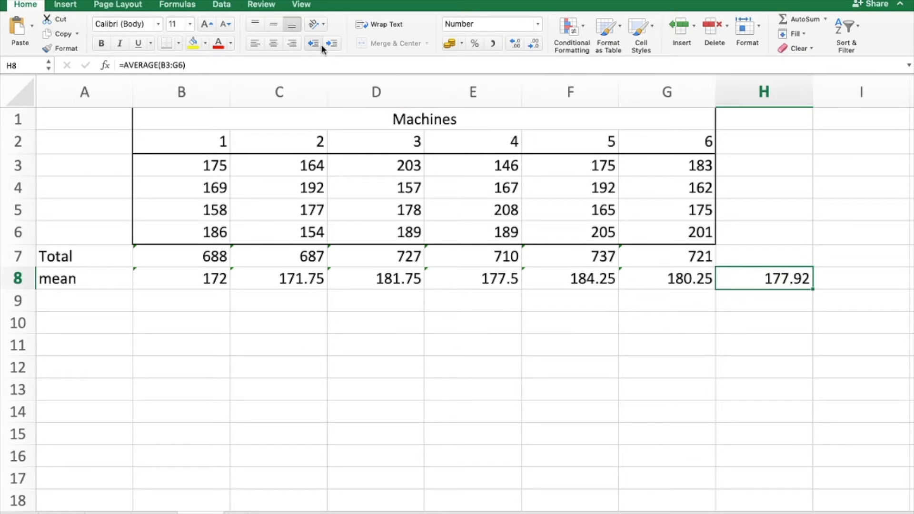
{"action": "left_click", "coordinate": [192, 45]}
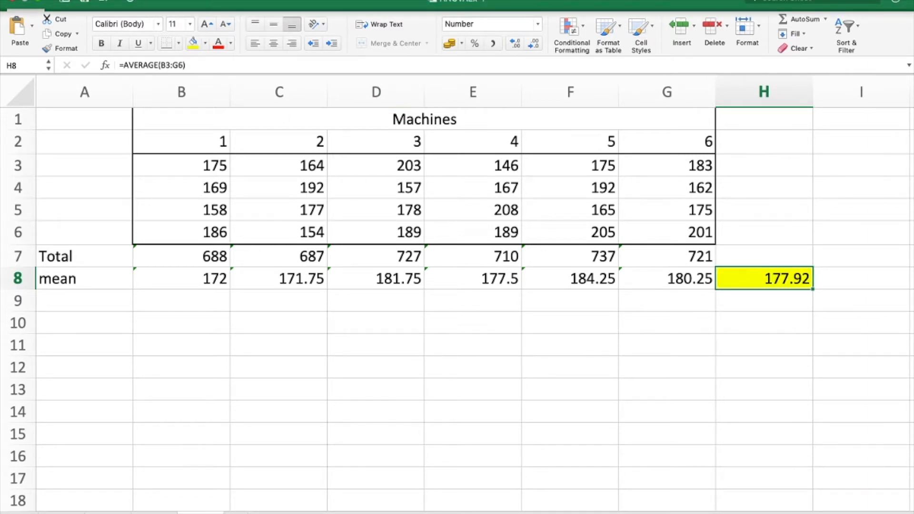
- With the screen-drawing pen, circle machine 1's total and mean and label them y1. and y-bar 1
{"action": "left_click", "coordinate": [609, 0]}
{"action": "left_click", "coordinate": [653, 3]}
{"action": "mouse_move", "coordinate": [241, 236]}
{"action": "left_mouse_down"}
{"action": "mouse_move", "coordinate": [191, 268]}
{"action": "mouse_move", "coordinate": [249, 238]}
{"action": "mouse_move", "coordinate": [240, 232]}
{"action": "left_mouse_up"}
{"action": "mouse_move", "coordinate": [194, 268]}
{"action": "left_mouse_down"}
{"action": "mouse_move", "coordinate": [149, 364]}
{"action": "mouse_move", "coordinate": [186, 376]}
{"action": "left_mouse_up"}
{"action": "mouse_move", "coordinate": [185, 341]}
{"action": "left_mouse_down"}
{"action": "mouse_move", "coordinate": [191, 399]}
{"action": "mouse_move", "coordinate": [208, 395]}
{"action": "left_mouse_up"}
{"action": "left_click", "coordinate": [220, 384]}
{"action": "mouse_move", "coordinate": [233, 270]}
{"action": "left_mouse_down"}
{"action": "mouse_move", "coordinate": [196, 291]}
{"action": "mouse_move", "coordinate": [232, 286]}
{"action": "mouse_move", "coordinate": [270, 413]}
{"action": "left_mouse_up"}
{"action": "mouse_move", "coordinate": [243, 422]}
{"action": "left_mouse_down"}
{"action": "mouse_move", "coordinate": [267, 429]}
{"action": "mouse_move", "coordinate": [271, 466]}
{"action": "left_mouse_up"}
{"action": "left_click_drag", "start_coordinate": [238, 404], "coordinate": [272, 388]}
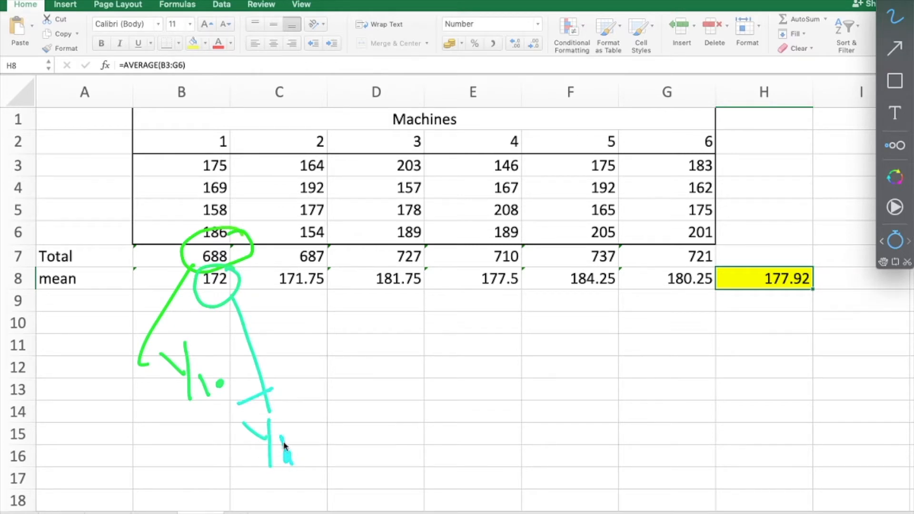
- Circle the overall mean in H8 with the drawing pen and label it y-bar with two dots
{"action": "mouse_move", "coordinate": [798, 229]}
{"action": "left_mouse_down"}
{"action": "mouse_move", "coordinate": [806, 310]}
{"action": "mouse_move", "coordinate": [810, 258]}
{"action": "left_mouse_up"}
{"action": "mouse_move", "coordinate": [737, 312]}
{"action": "left_mouse_down"}
{"action": "mouse_move", "coordinate": [684, 379]}
{"action": "mouse_move", "coordinate": [676, 431]}
{"action": "left_mouse_up"}
{"action": "left_click_drag", "start_coordinate": [650, 367], "coordinate": [691, 361]}
{"action": "left_click_drag", "start_coordinate": [691, 427], "coordinate": [694, 429]}
{"action": "left_click_drag", "start_coordinate": [712, 428], "coordinate": [713, 425]}
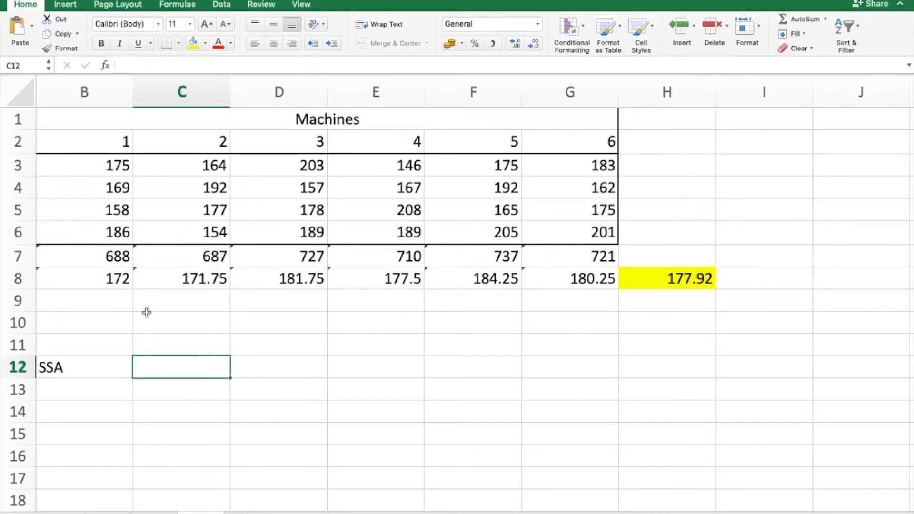
- Label cell A9 as yi.-y.. for the deviations of the machine means from the overall mean
{"action": "scroll", "coordinate": [147, 312], "scroll_direction": "left", "scroll_amount": 2}
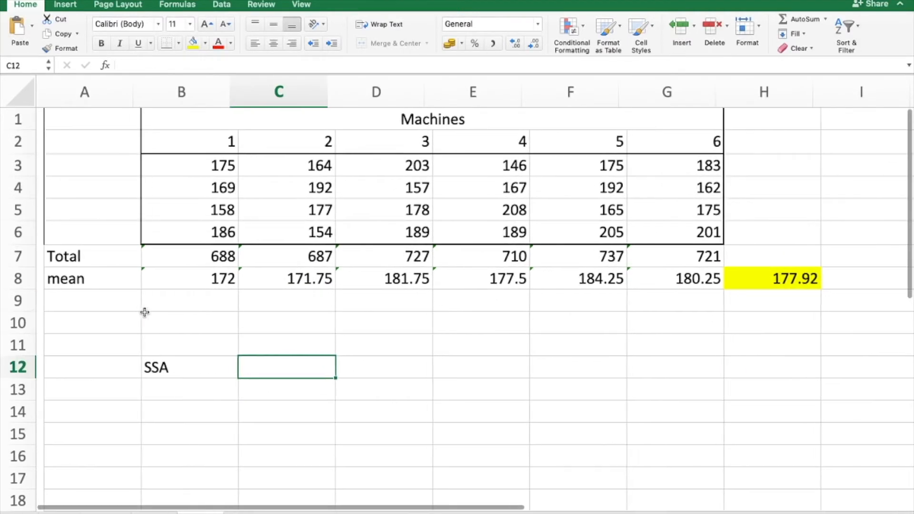
{"action": "left_click", "coordinate": [72, 304]}
{"action": "type", "text": "yi.-y.."}
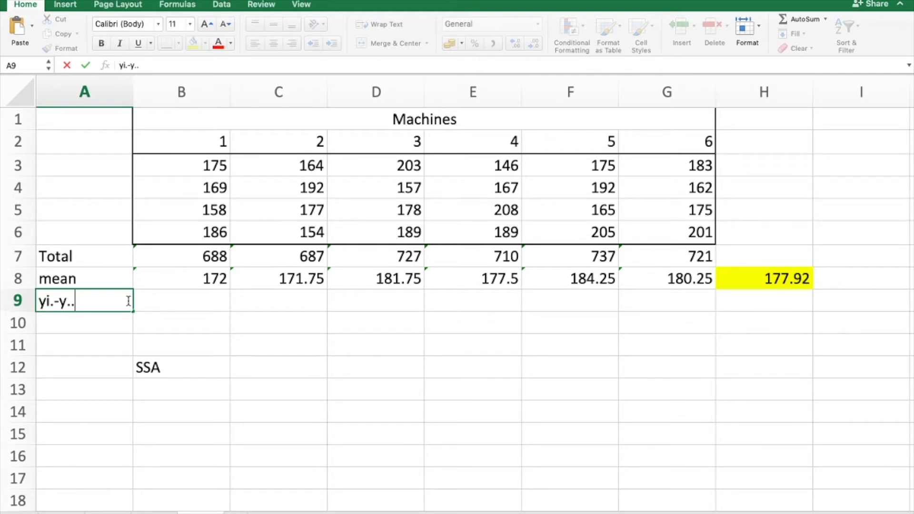
- In B9, subtract the overall mean from machine 1's mean with the formula =B8-$H$8
{"action": "left_click", "coordinate": [212, 298]}
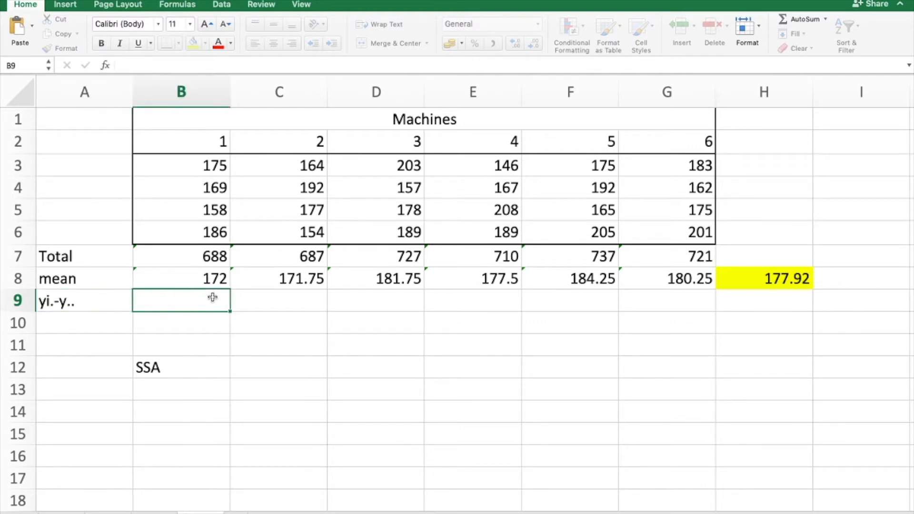
{"action": "left_click", "coordinate": [212, 279]}
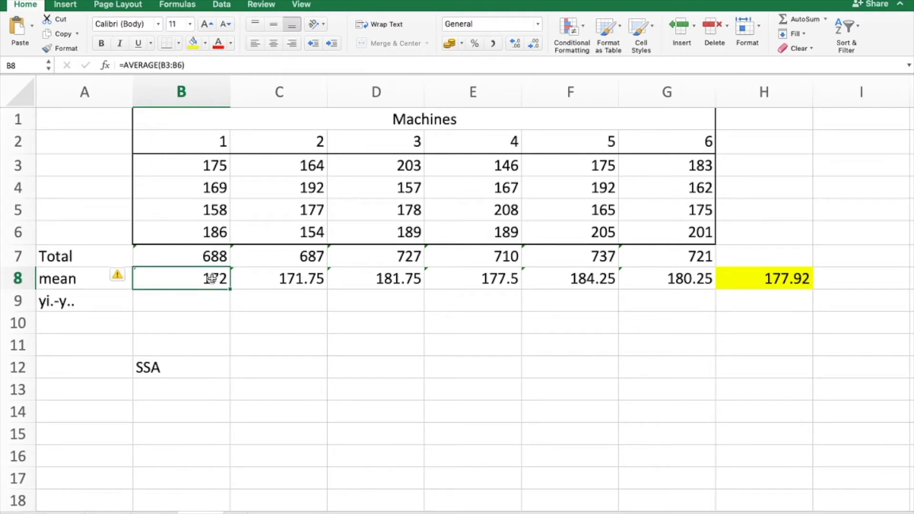
{"action": "key", "text": "Return"}
{"action": "type", "text": "="}
{"action": "left_click", "coordinate": [194, 281]}
{"action": "type", "text": "-"}
{"action": "left_click", "coordinate": [780, 277]}
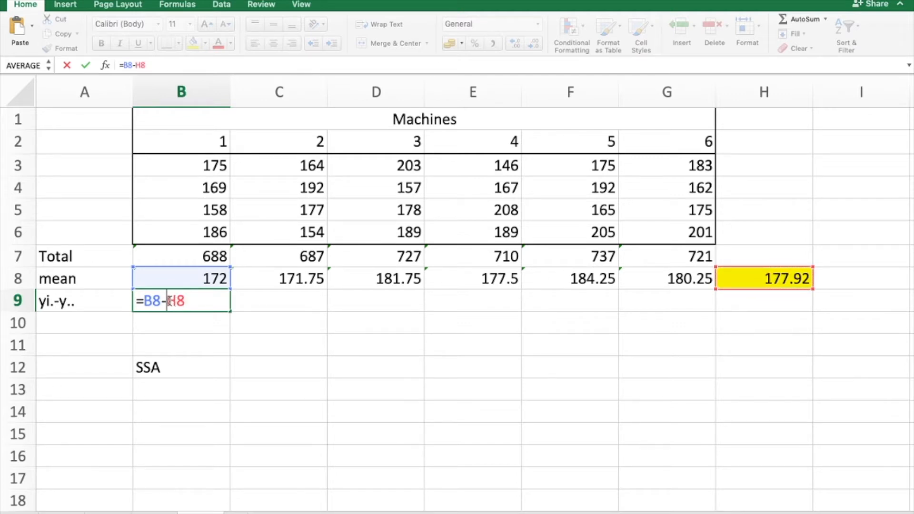
{"action": "type", "text": "$H"}
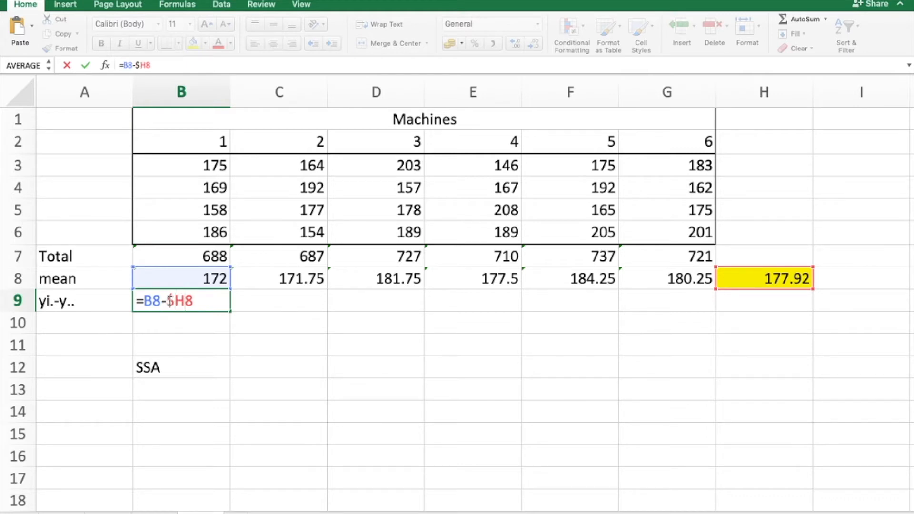
{"action": "type", "text": "$"}
{"action": "key", "text": "Return"}
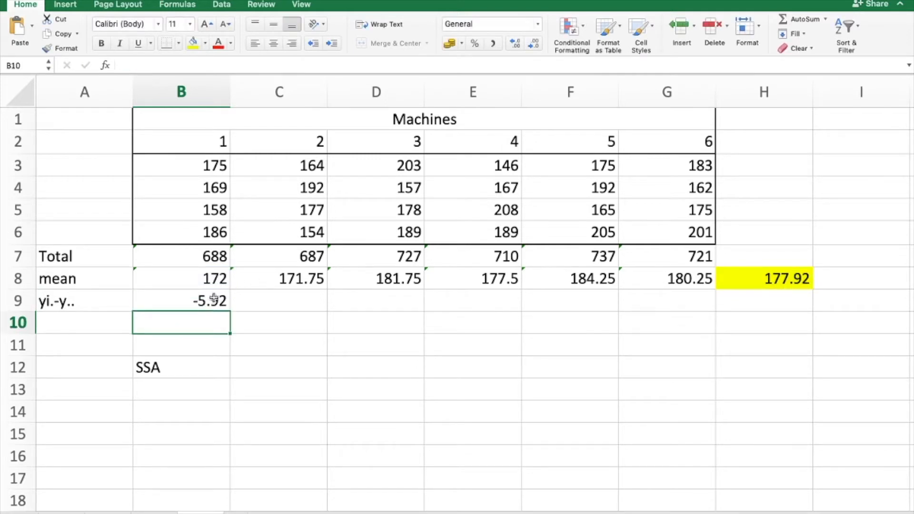
- Fill the deviation formula from B9 across to G9 for all six machines
{"action": "left_click", "coordinate": [212, 301]}
{"action": "left_click_drag", "start_coordinate": [229, 310], "coordinate": [606, 301]}
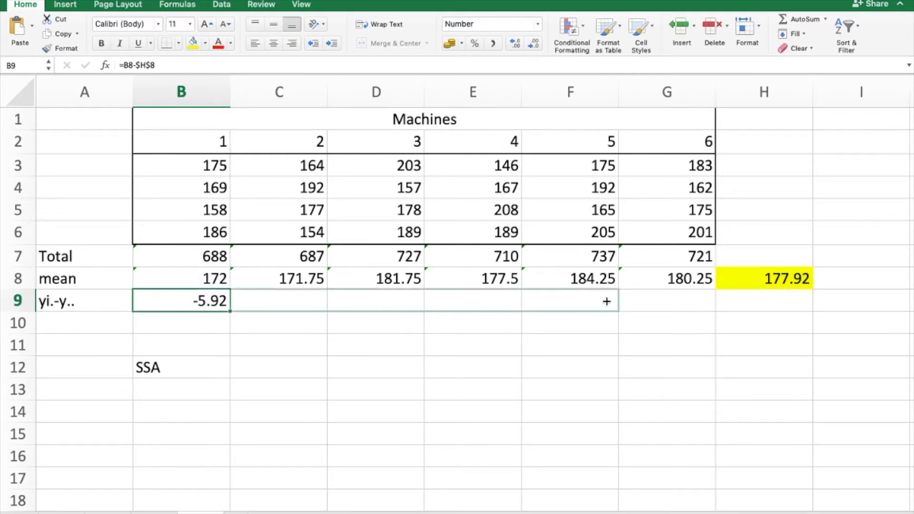
{"action": "left_click_drag", "start_coordinate": [663, 306], "coordinate": [696, 306]}
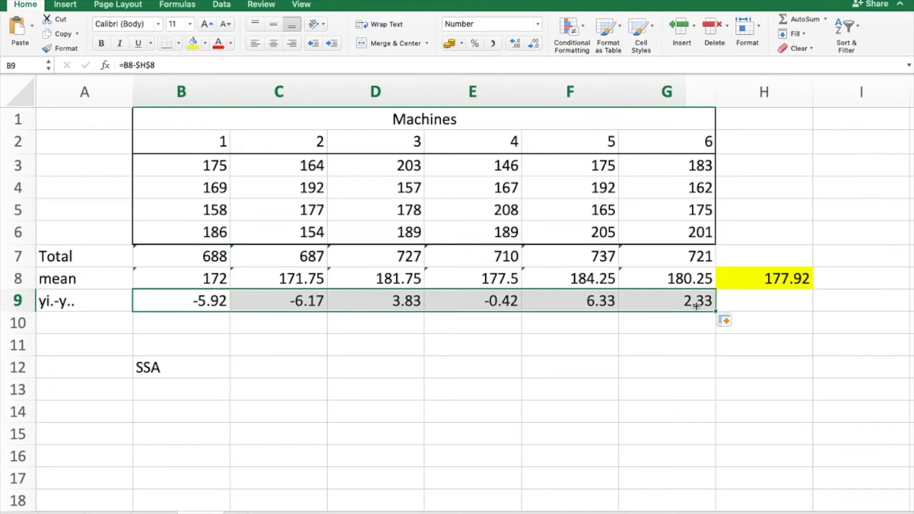
{"action": "left_click", "coordinate": [240, 375]}
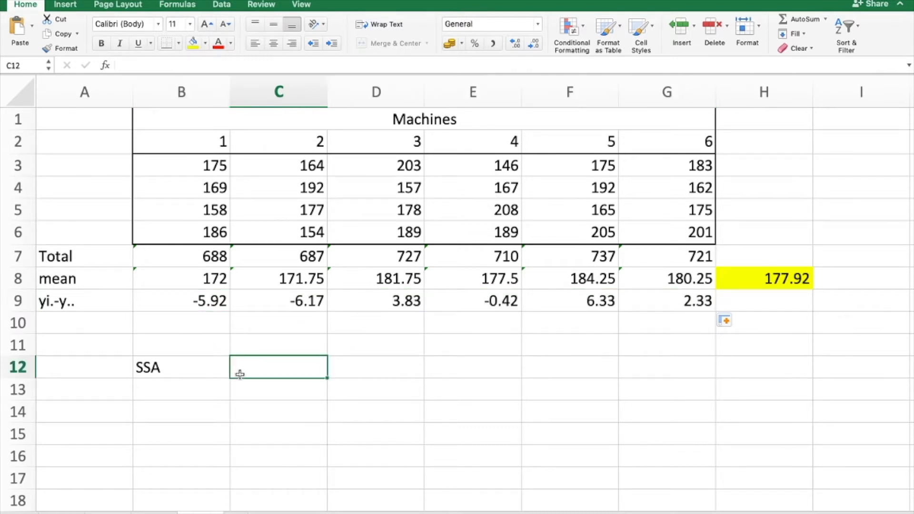
{"action": "type", "text": "=4("}
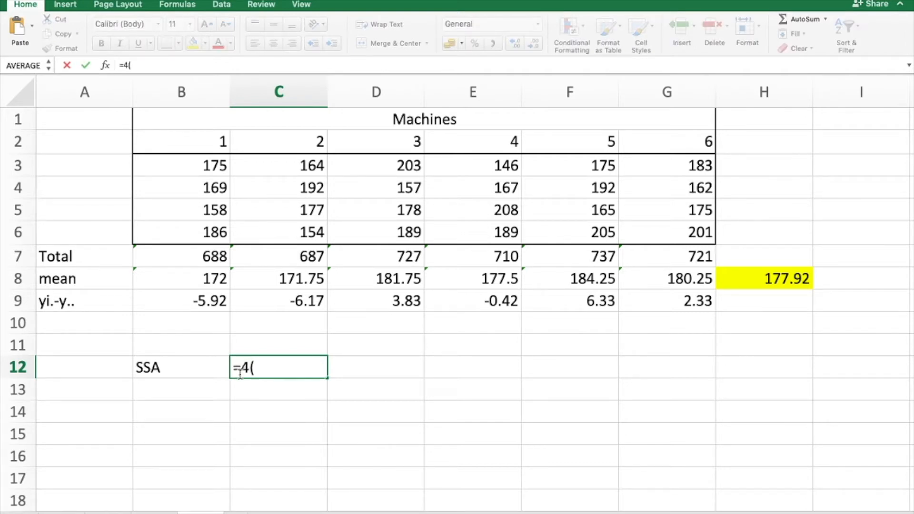
{"action": "type", "text": "sum("}
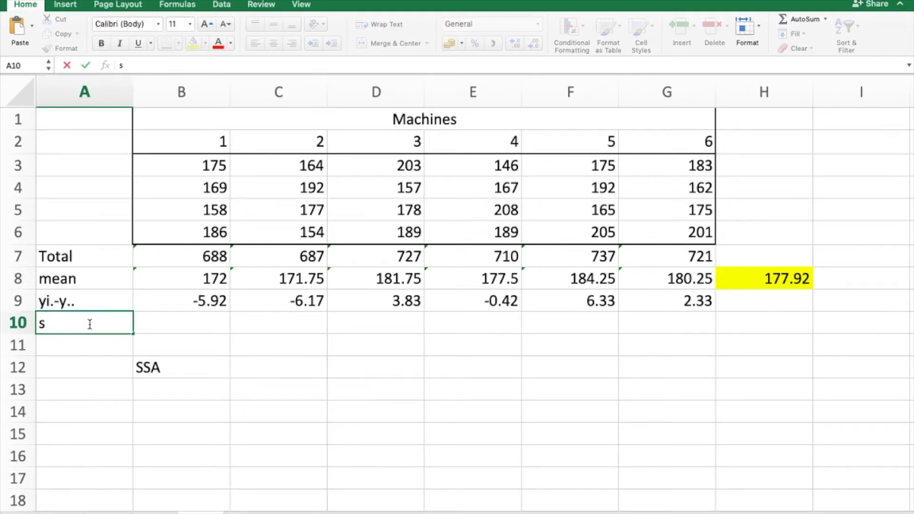
- Label A10 as square treat and square machine 1's deviation in B10 with =B9*B9
{"action": "type", "text": "quare trea"}
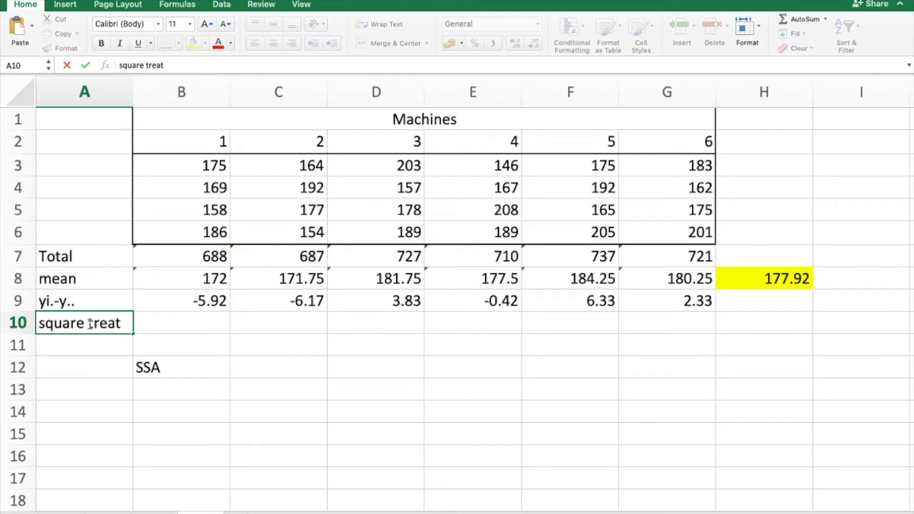
{"action": "type", "text": "t"}
{"action": "left_click", "coordinate": [191, 325]}
{"action": "type", "text": "="}
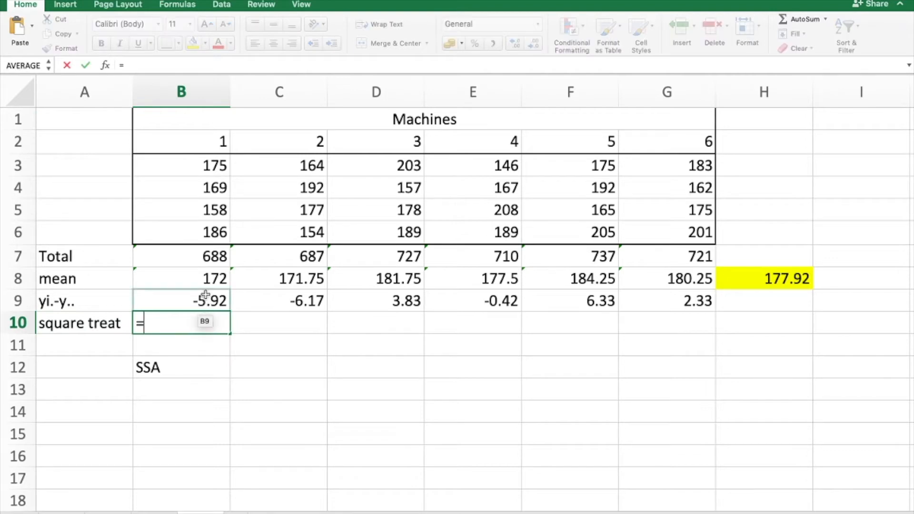
{"action": "left_click", "coordinate": [202, 297]}
{"action": "type", "text": "*"}
{"action": "left_click", "coordinate": [212, 300]}
{"action": "key", "text": "Return"}
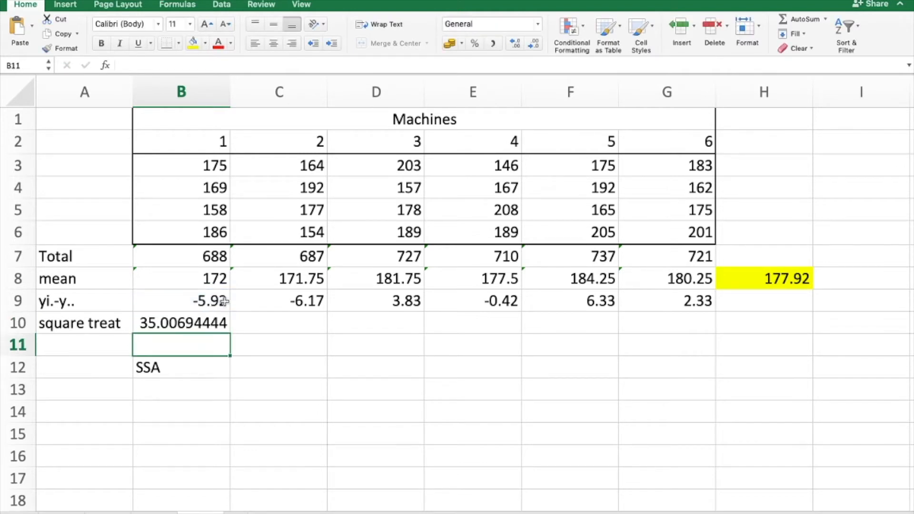
- Fill the squared-deviation formula from B10 across to G10
{"action": "left_click", "coordinate": [208, 325]}
{"action": "left_click_drag", "start_coordinate": [231, 333], "coordinate": [592, 339]}
{"action": "left_click_drag", "start_coordinate": [664, 341], "coordinate": [676, 341]}
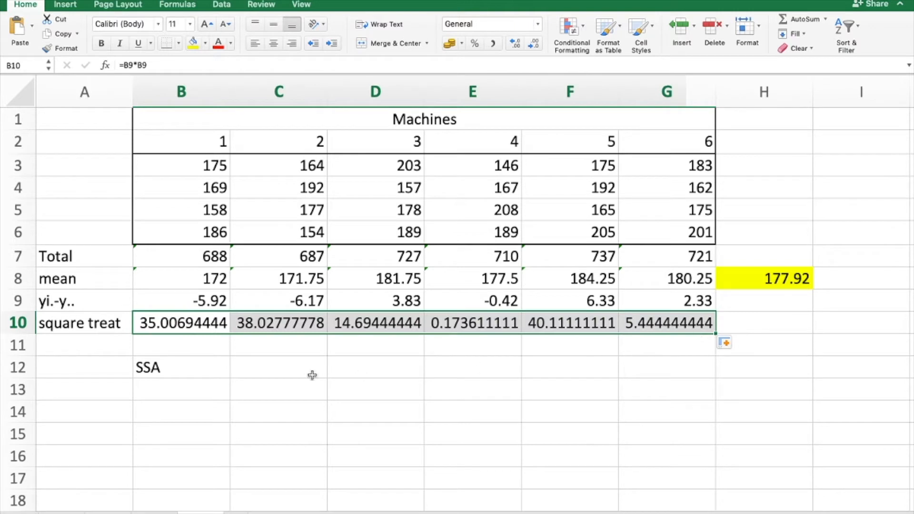
- Calculate SSA in C12 as 4 times the sum of the squared deviations, =4*sum(B10:G10)
{"action": "left_click", "coordinate": [251, 370]}
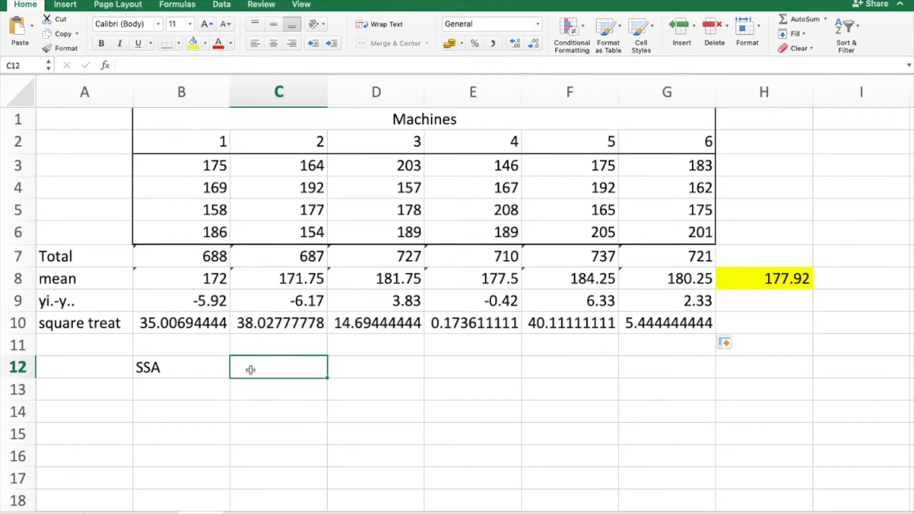
{"action": "type", "text": "=4"}
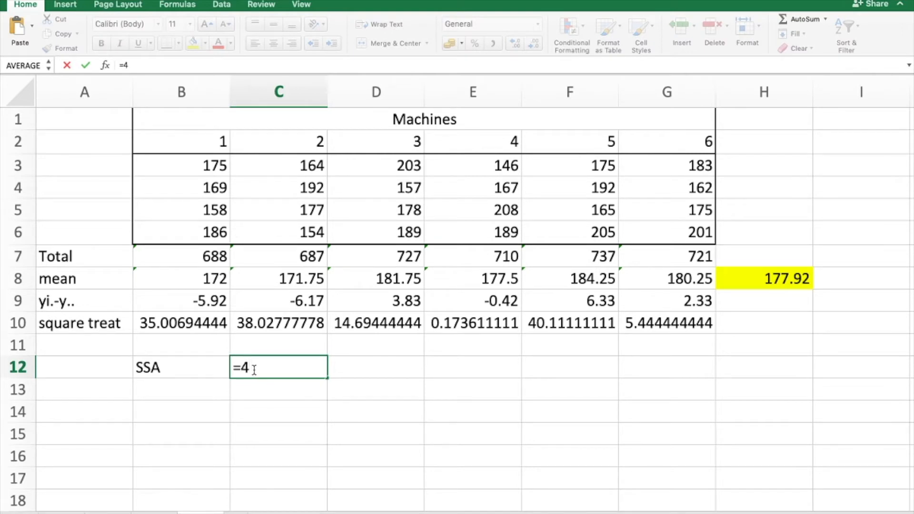
{"action": "type", "text": "*"}
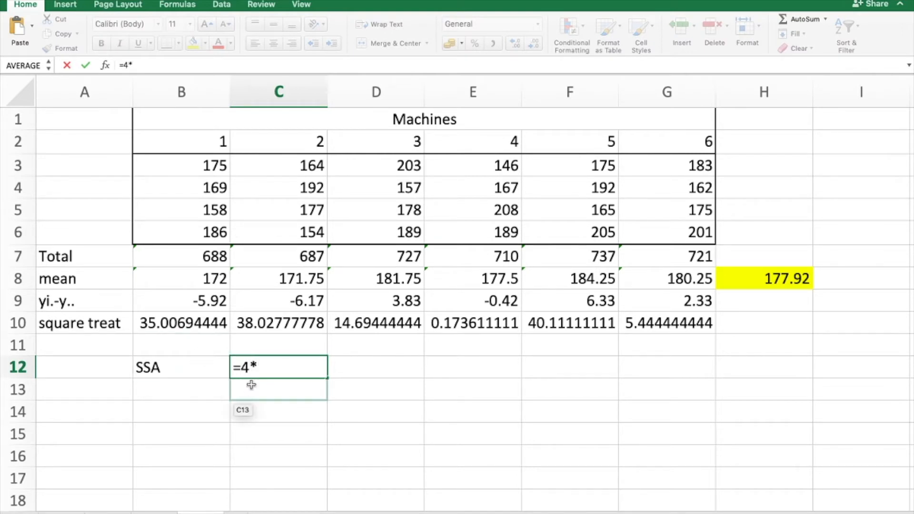
{"action": "type", "text": "sum("}
{"action": "left_click_drag", "start_coordinate": [181, 323], "coordinate": [630, 326]}
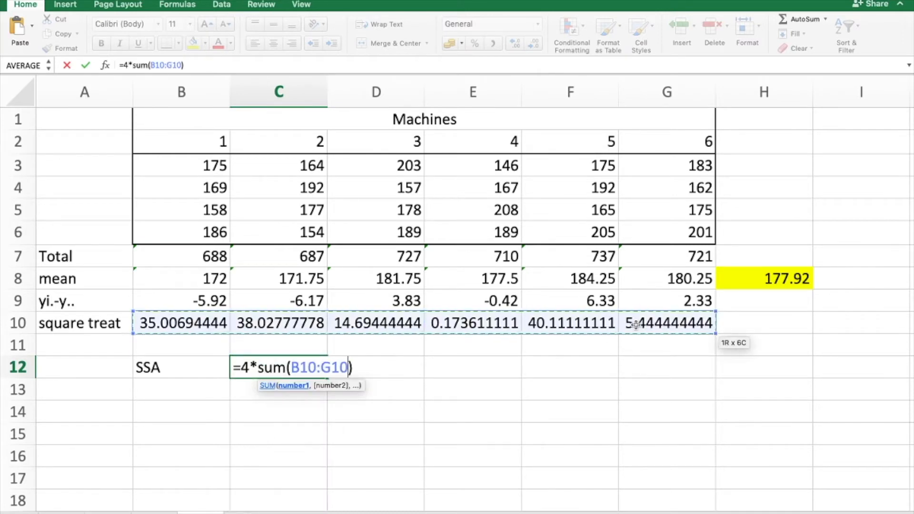
{"action": "key", "text": "Return"}
- Enter the label SSE in B13, below the SSA label
{"action": "left_click", "coordinate": [174, 394]}
{"action": "type", "text": "ss"}
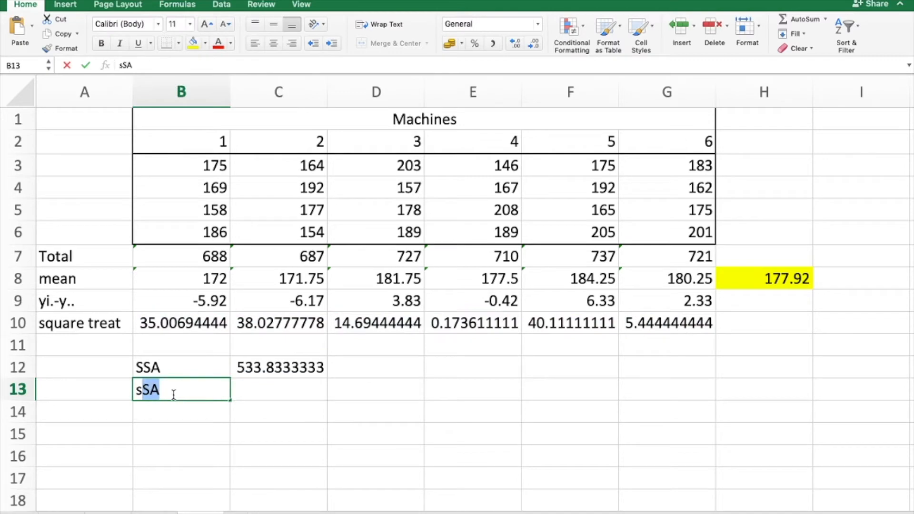
{"action": "key", "text": "BackSpace"}
{"action": "key", "text": "BackSpace"}
{"action": "key", "text": "BackSpace"}
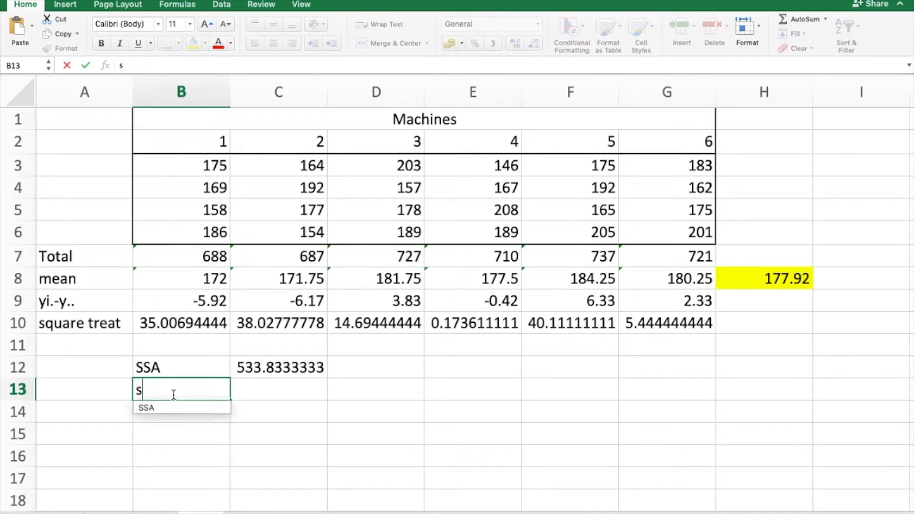
{"action": "type", "text": "SSE"}
{"action": "left_click", "coordinate": [285, 396]}
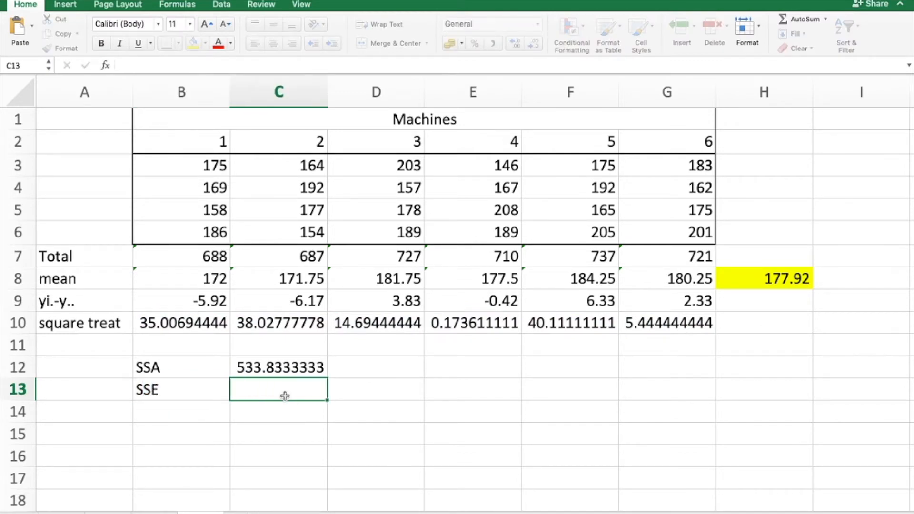
- Label cell A16 as yij-y.. for the deviations of the individual observations
{"action": "scroll", "coordinate": [284, 396], "scroll_direction": "down", "scroll_amount": 5}
{"action": "scroll", "coordinate": [284, 396], "scroll_direction": "up", "scroll_amount": 3}
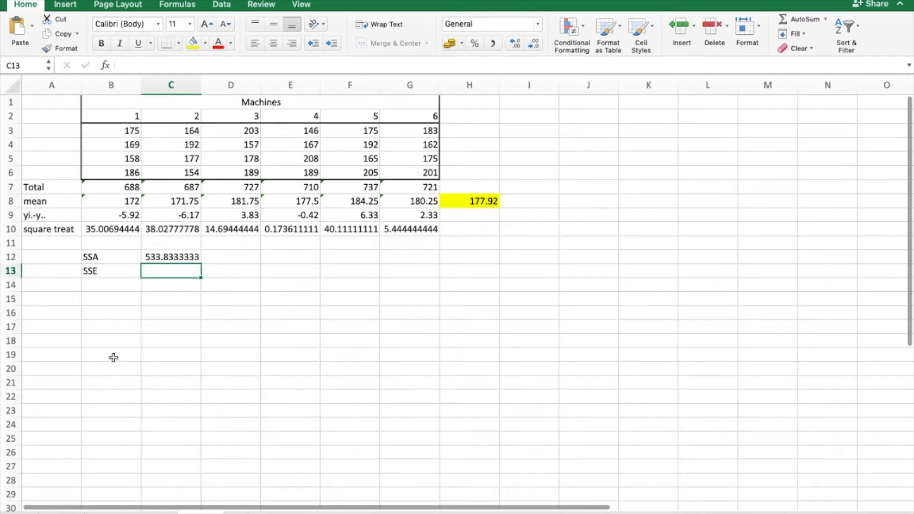
{"action": "left_click", "coordinate": [42, 312]}
{"action": "type", "text": "yij-y.."}
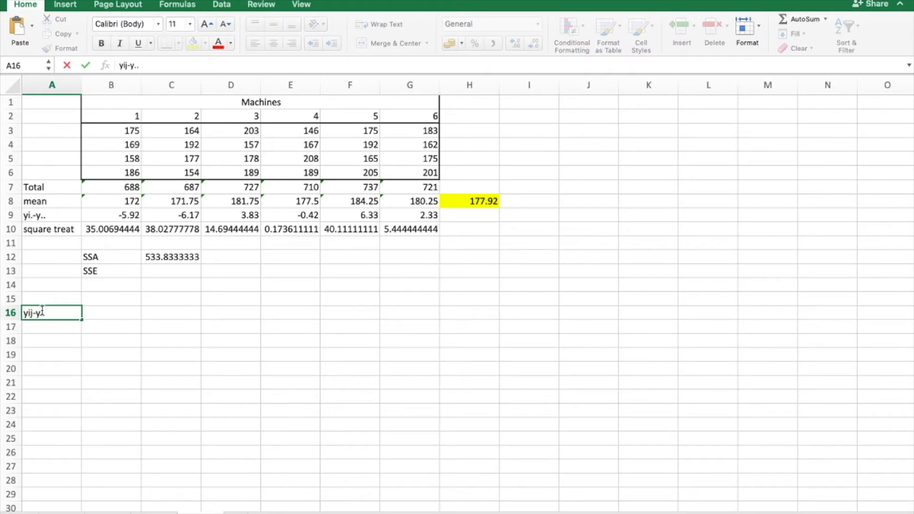
- In B16, subtract the overall mean from machine 1's first observation with =B3-$H$8
{"action": "left_click", "coordinate": [97, 316]}
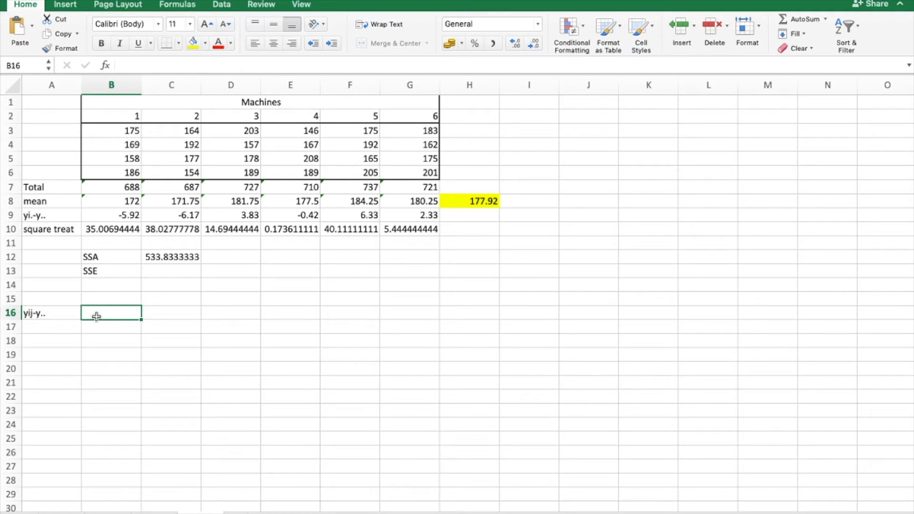
{"action": "type", "text": "="}
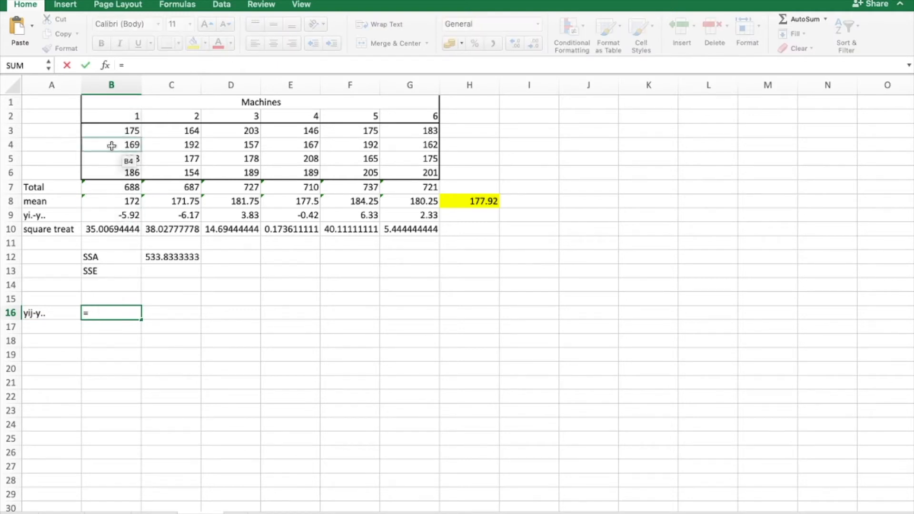
{"action": "left_click", "coordinate": [118, 131]}
{"action": "type", "text": "-"}
{"action": "left_click", "coordinate": [482, 201]}
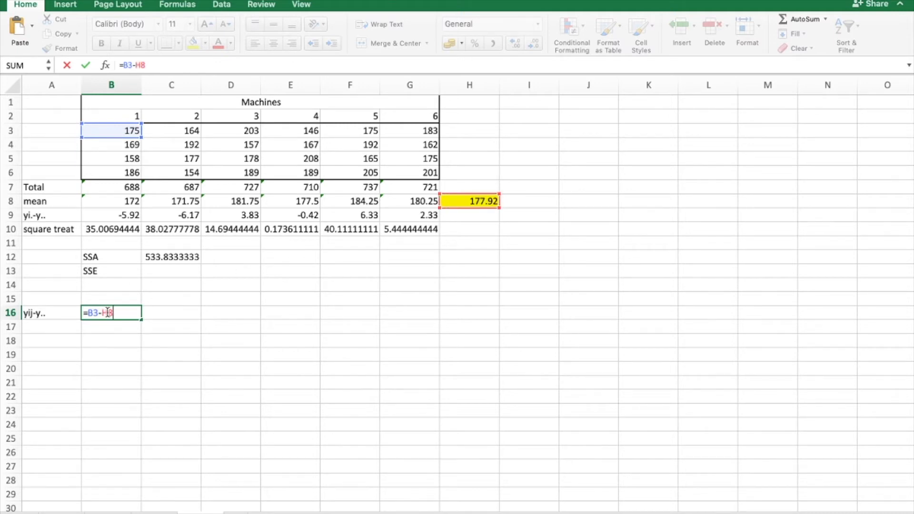
{"action": "type", "text": "$H$"}
{"action": "key", "text": "Return"}
- Fill the observation deviation formula from B16 across to column G and down through row 19
{"action": "left_click", "coordinate": [133, 312]}
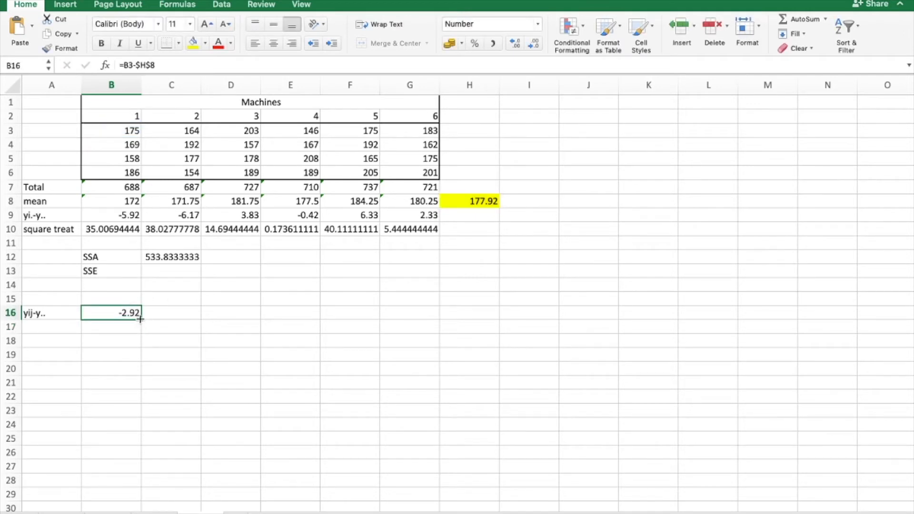
{"action": "left_click_drag", "start_coordinate": [138, 320], "coordinate": [431, 344]}
{"action": "left_click", "coordinate": [441, 330]}
{"action": "left_click", "coordinate": [439, 330]}
{"action": "left_click_drag", "start_coordinate": [439, 319], "coordinate": [434, 362]}
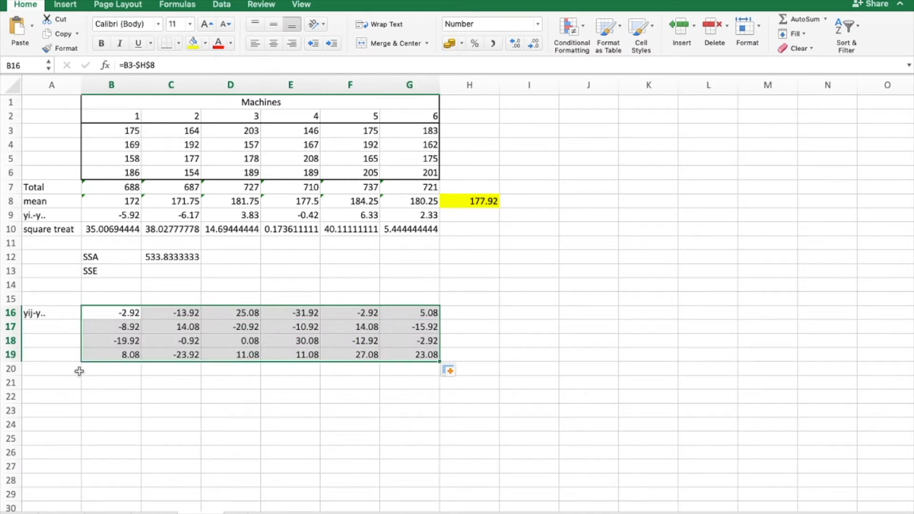
- Label A20 as square err and square the first observation's deviation in B20 with =B16*B16
{"action": "left_click", "coordinate": [36, 369]}
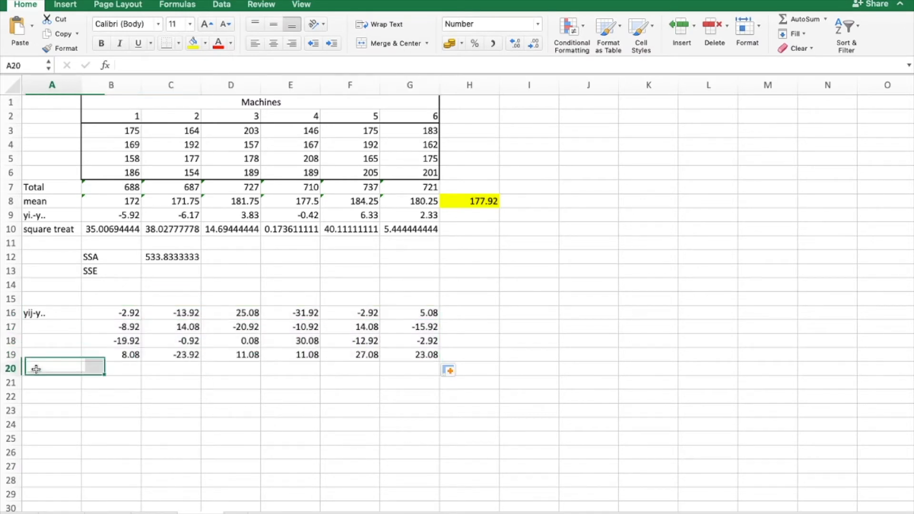
{"action": "type", "text": "squa"}
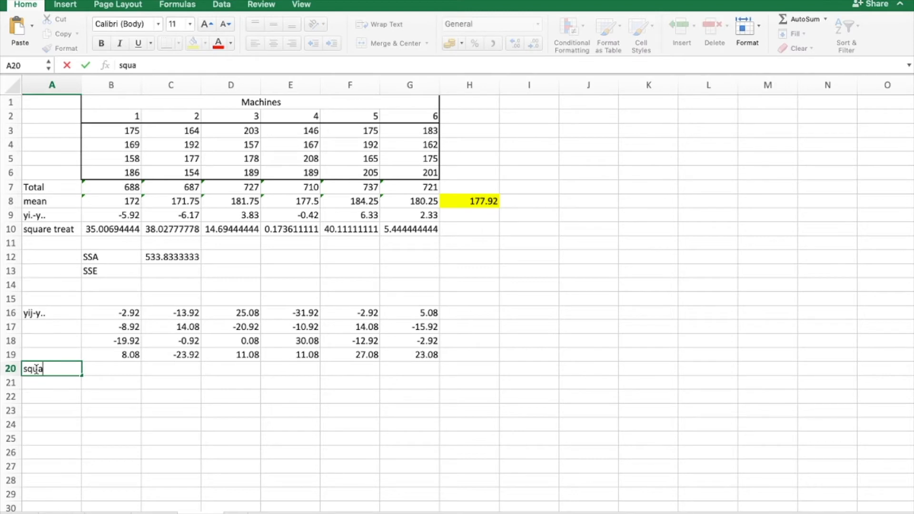
{"action": "type", "text": "re err"}
{"action": "left_click", "coordinate": [110, 370]}
{"action": "type", "text": "="}
{"action": "left_click", "coordinate": [129, 313]}
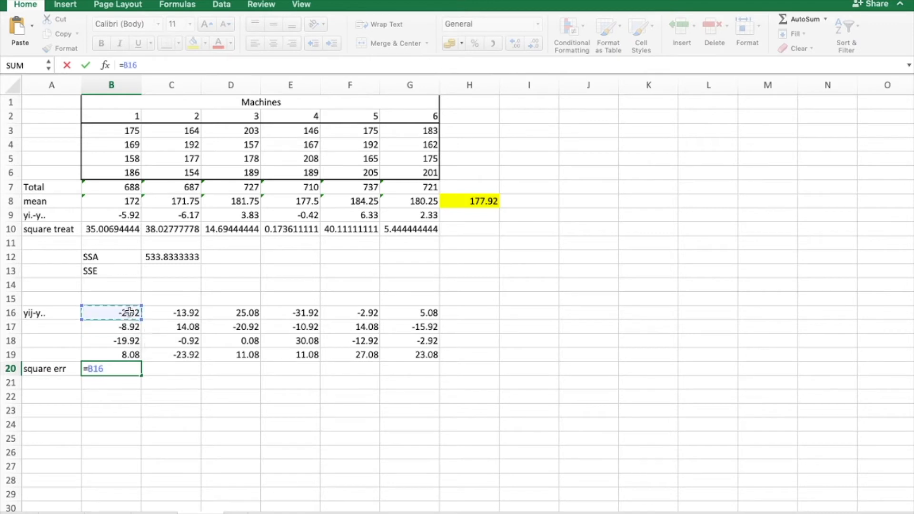
{"action": "type", "text": "*"}
{"action": "left_click", "coordinate": [129, 313]}
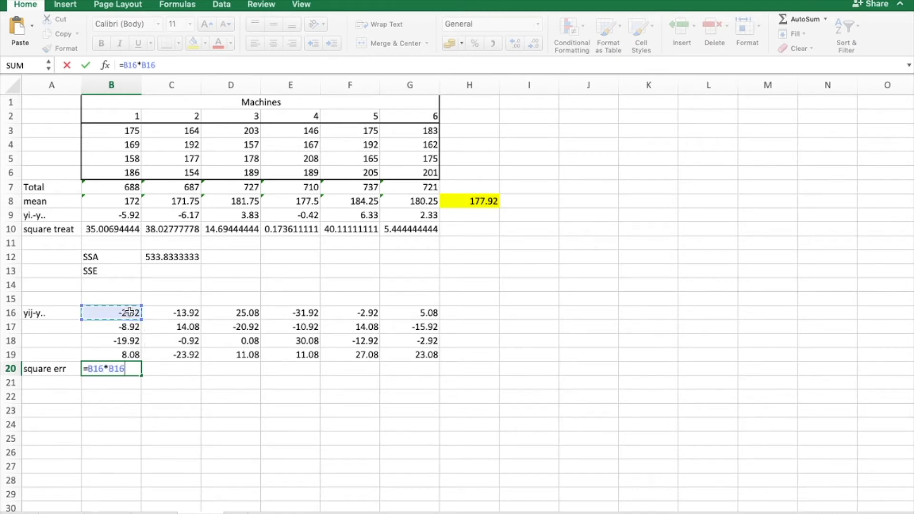
{"action": "key", "text": "Return"}
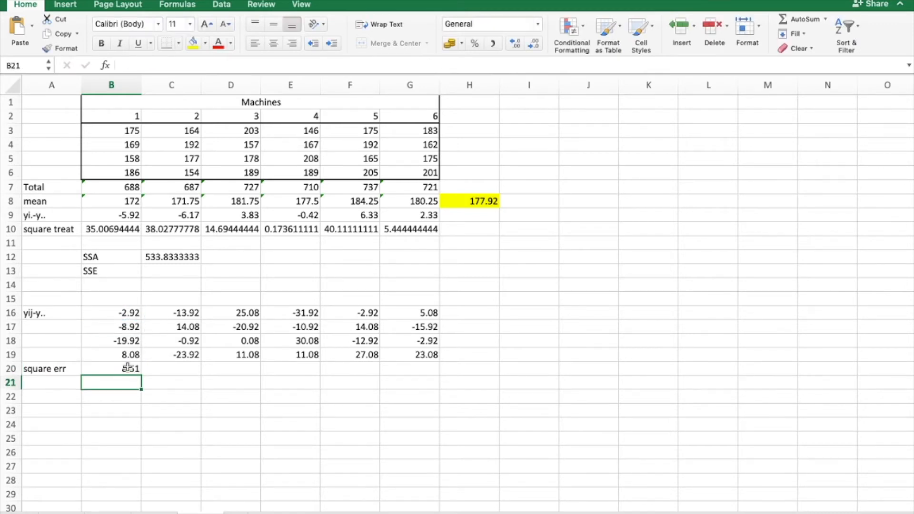
- Fill the squared deviation formula from B20 across to column G and down to row 23, and move the SSE label from B13 to B26
{"action": "left_click", "coordinate": [130, 368]}
{"action": "left_click_drag", "start_coordinate": [139, 379], "coordinate": [439, 418]}
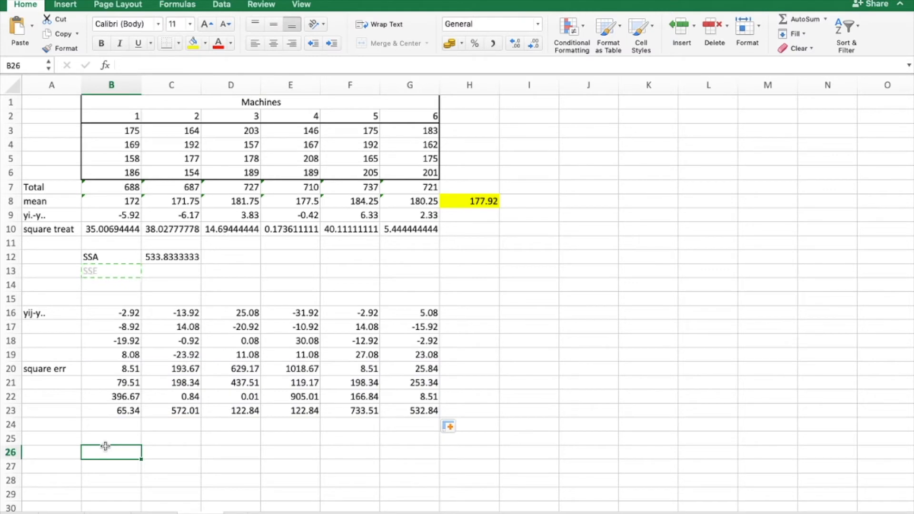
{"action": "type", "text": "SSE"}
- Compute SSE in C26 by summing all the squared deviations in B20:G23
{"action": "left_click", "coordinate": [172, 456]}
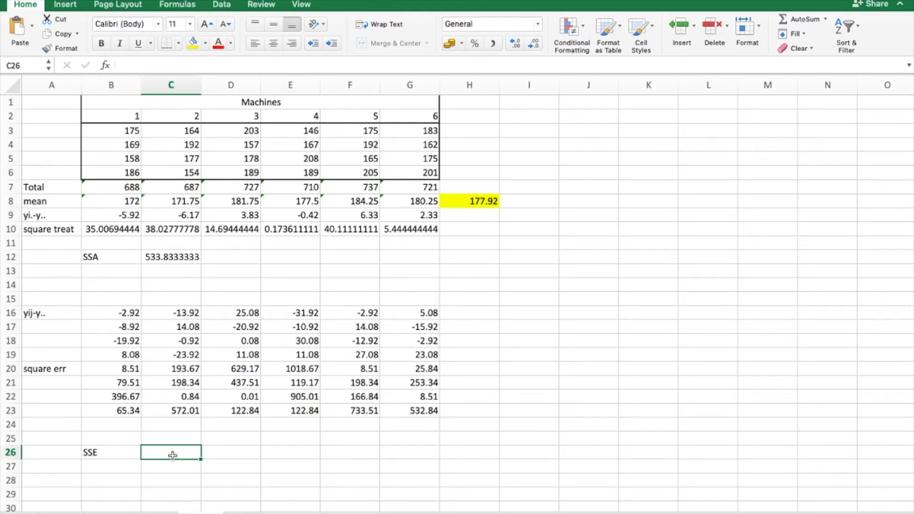
{"action": "type", "text": "="}
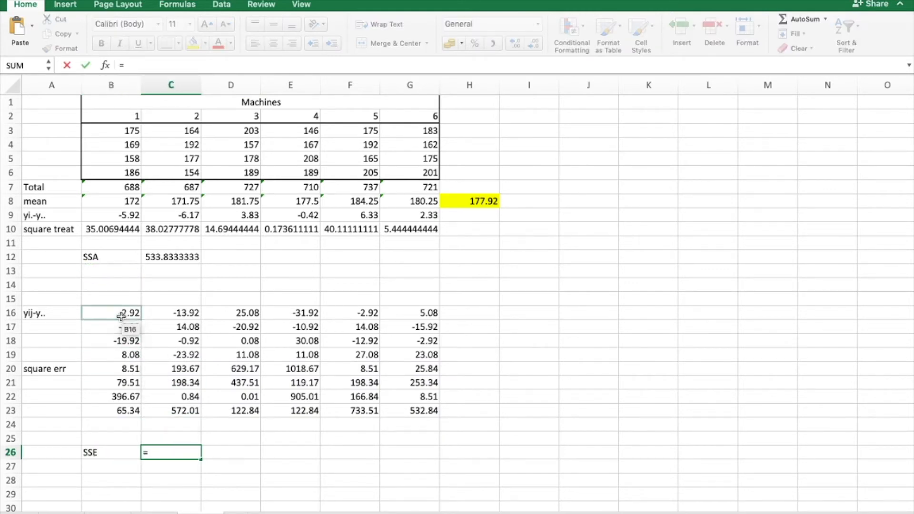
{"action": "type", "text": "sum"}
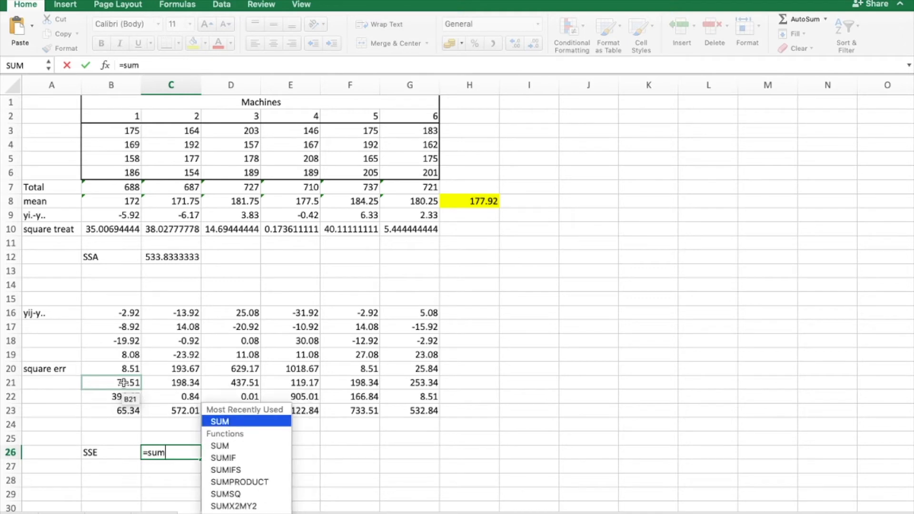
{"action": "type", "text": "()"}
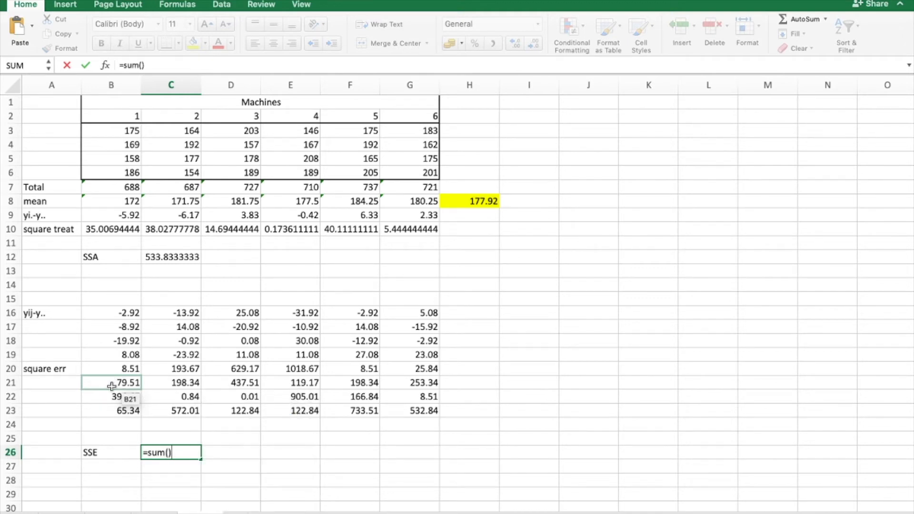
{"action": "key", "text": "Return"}
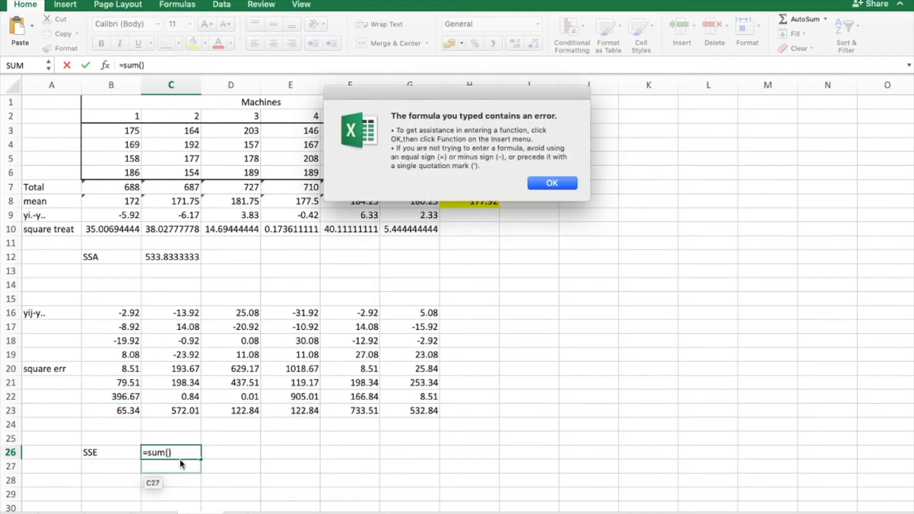
{"action": "key", "text": "Return"}
{"action": "left_click", "coordinate": [126, 369]}
{"action": "left_click_drag", "start_coordinate": [126, 374], "coordinate": [414, 410]}
{"action": "key", "text": "Return"}
- Enter the title ANOVA Table in B30 and the first column heading source of var. in B32
{"action": "scroll", "coordinate": [338, 482], "scroll_direction": "down", "scroll_amount": 5}
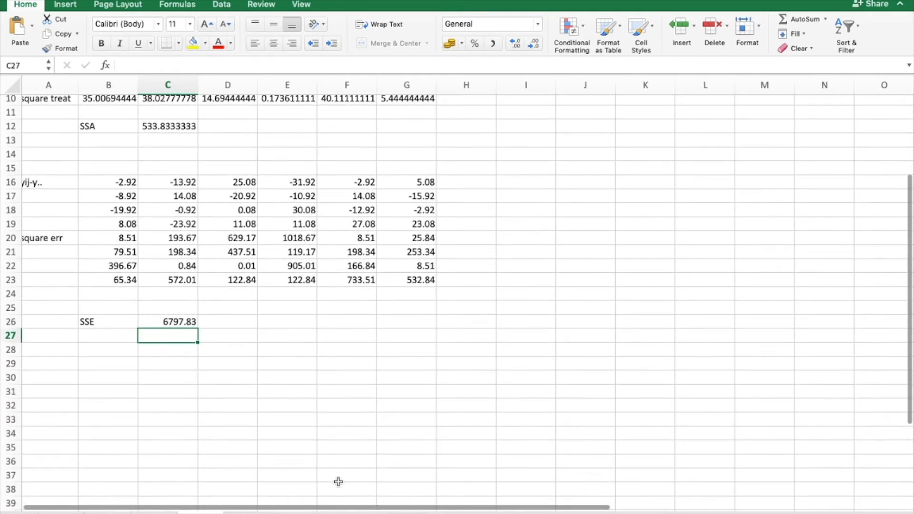
{"action": "left_click", "coordinate": [103, 378]}
{"action": "type", "text": "ANO"}
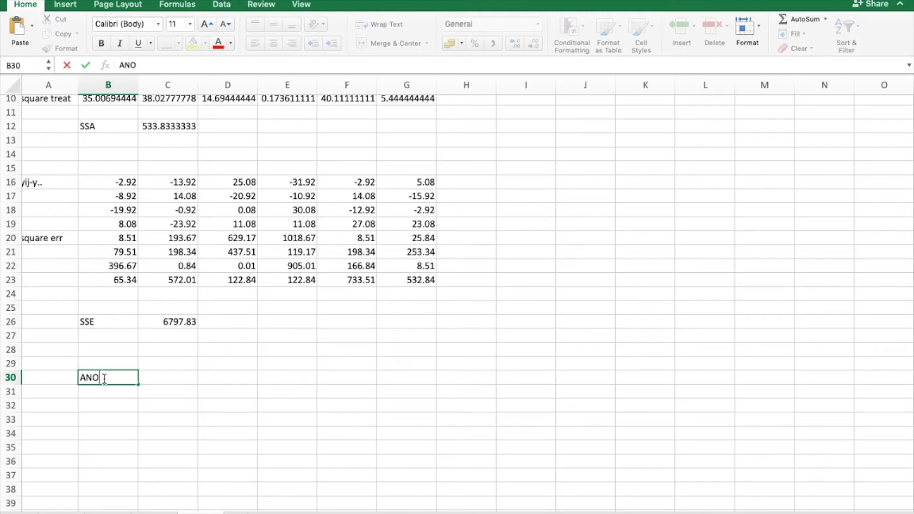
{"action": "type", "text": "VA Table"}
{"action": "key", "text": "Return"}
{"action": "key", "text": "Return"}
{"action": "type", "text": "soure"}
{"action": "key", "text": "BackSpace"}
{"action": "type", "text": "ce of var"}
{"action": "key", "text": "BackSpace"}
{"action": "type", "text": "ar"}
{"action": "key", "text": "Tab"}
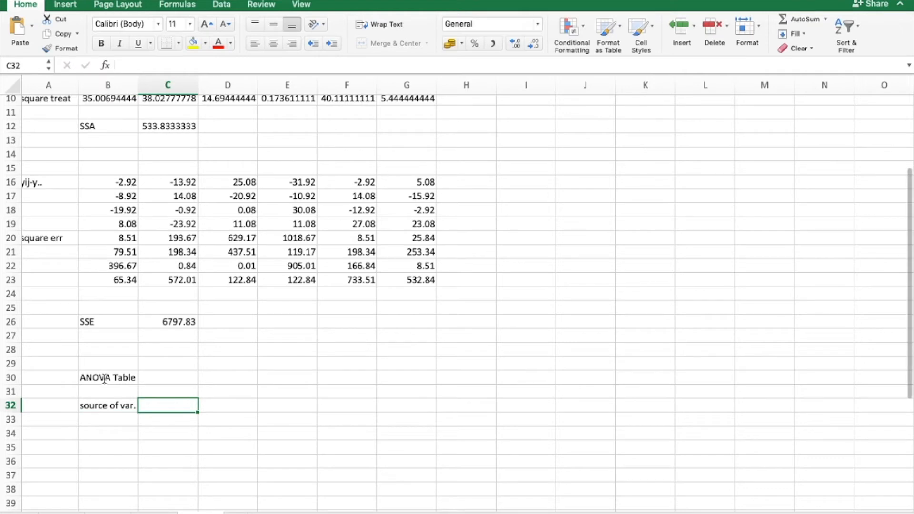
- Add the headings sum of square, degree of freedom, mean square and f-value in C32 through F32
{"action": "type", "text": "sum of square"}
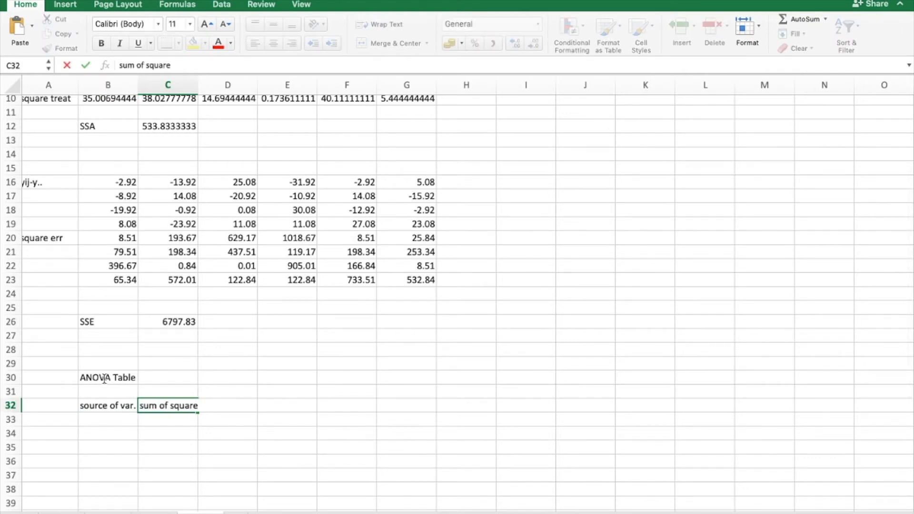
{"action": "key", "text": "Tab"}
{"action": "type", "text": "d"}
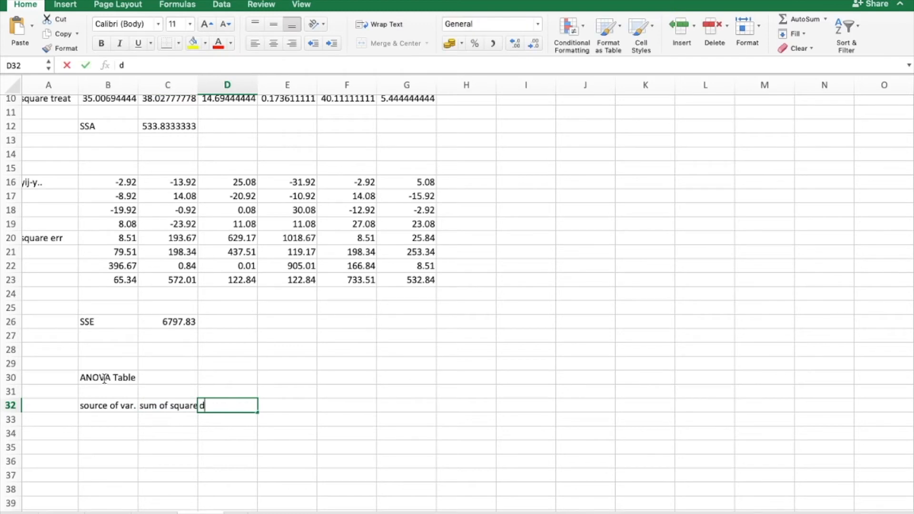
{"action": "type", "text": "egree o"}
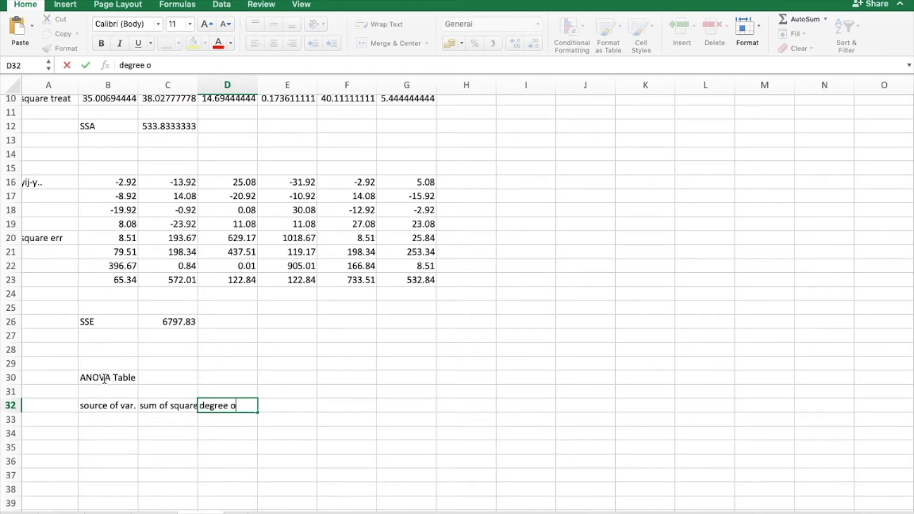
{"action": "type", "text": "f freedom"}
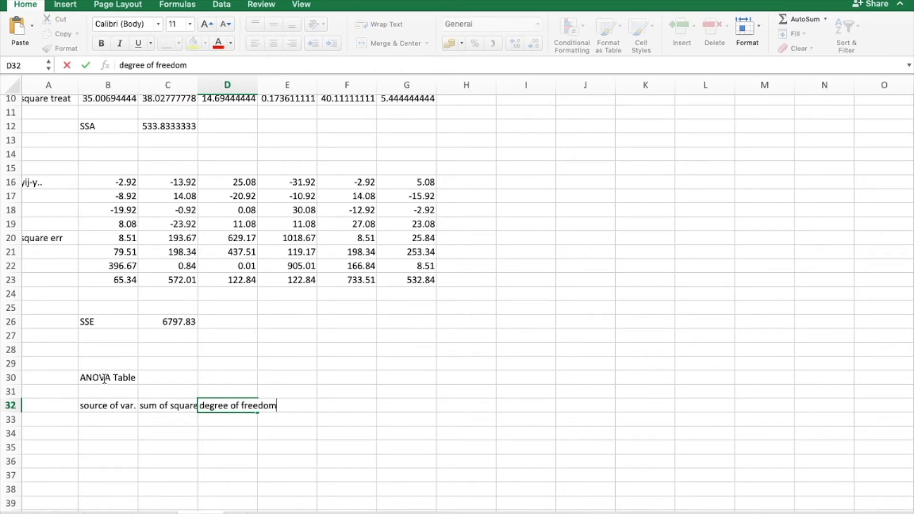
{"action": "key", "text": "Tab"}
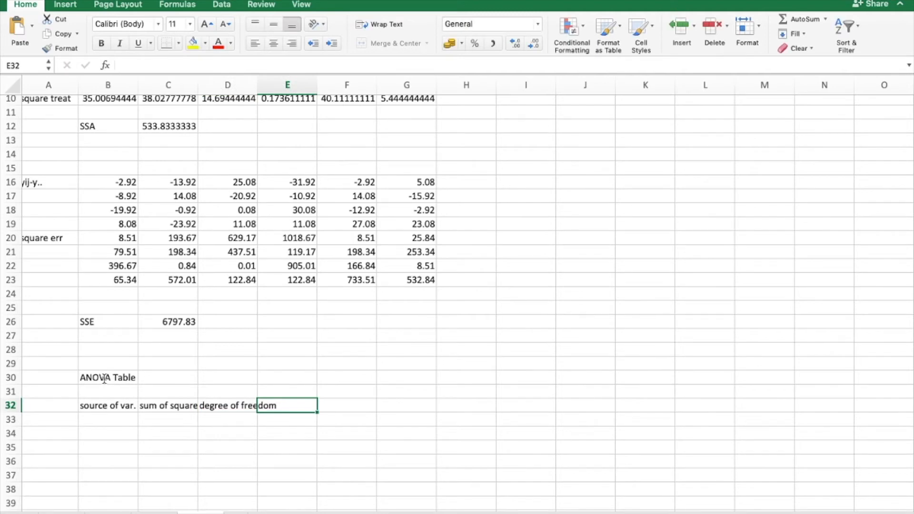
{"action": "type", "text": "mea"}
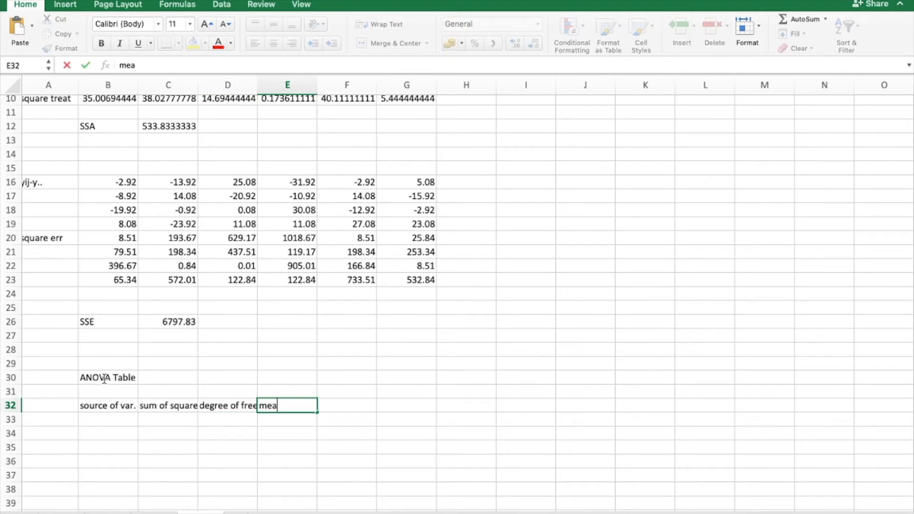
{"action": "type", "text": "n square"}
{"action": "key", "text": "Tab"}
{"action": "type", "text": "f"}
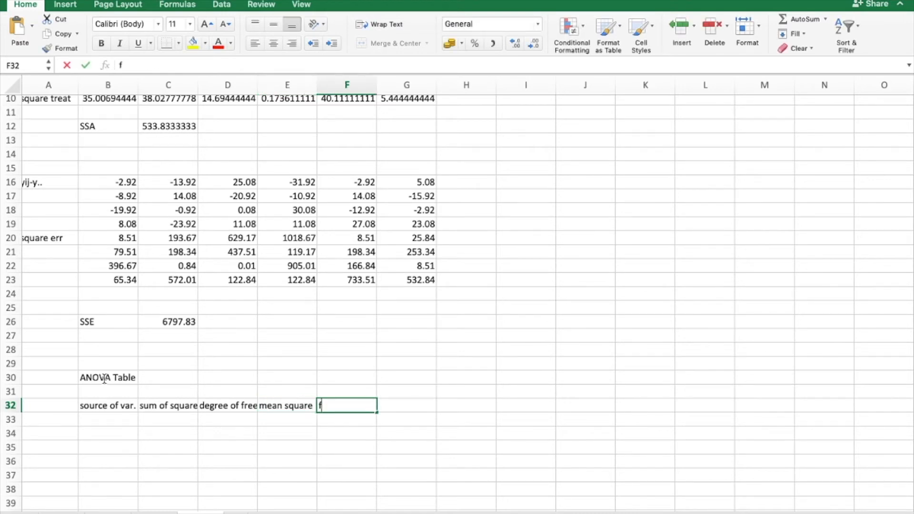
{"action": "type", "text": "-value"}
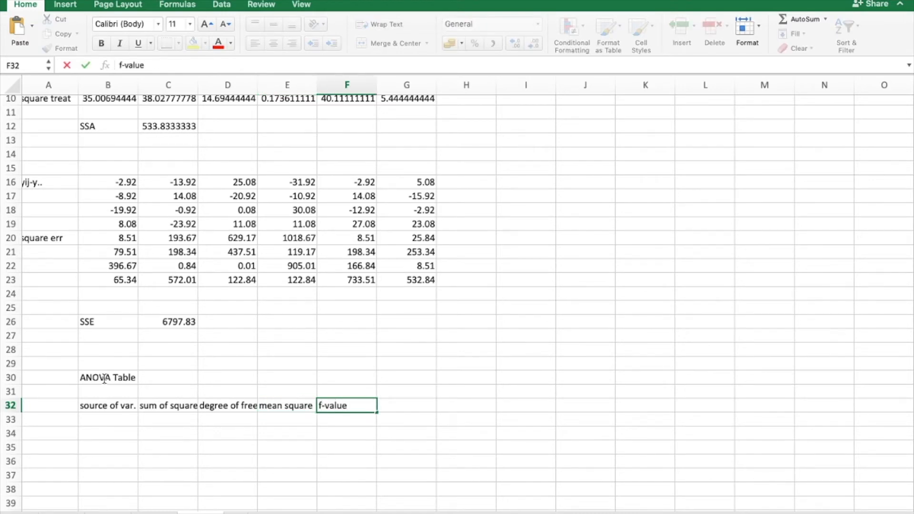
{"action": "key", "text": "Return"}
- Label row 34 of the ANOVA table with Machine in A34 and SSA in B34
{"action": "key", "text": "Return"}
{"action": "type", "text": "SSA"}
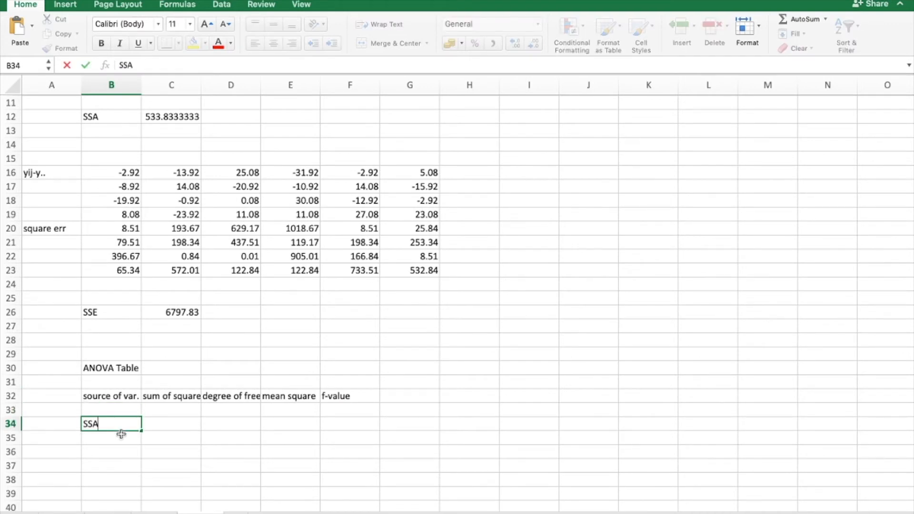
{"action": "left_click", "coordinate": [55, 424]}
{"action": "type", "text": "Machine"}
{"action": "key", "text": "Return"}
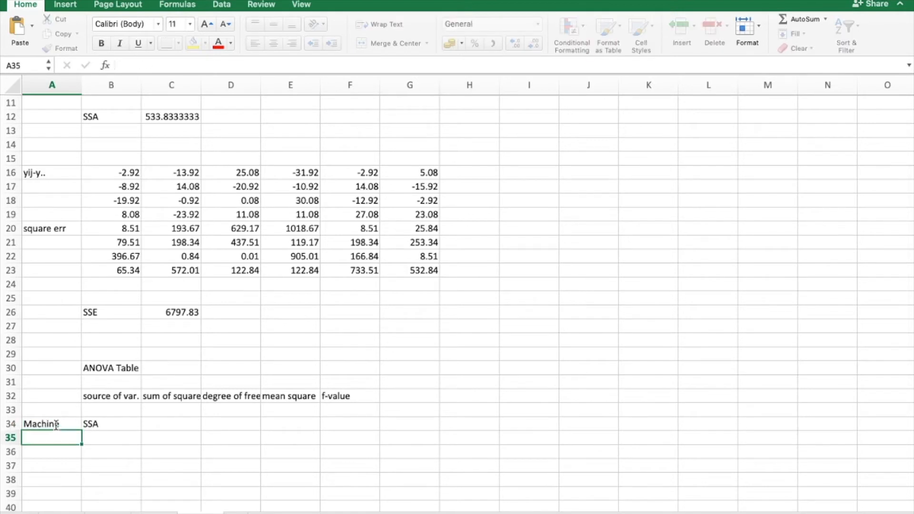
- Label row 35 as Error with SSE in column B, and row 36 as Total with SST
{"action": "type", "text": "Error"}
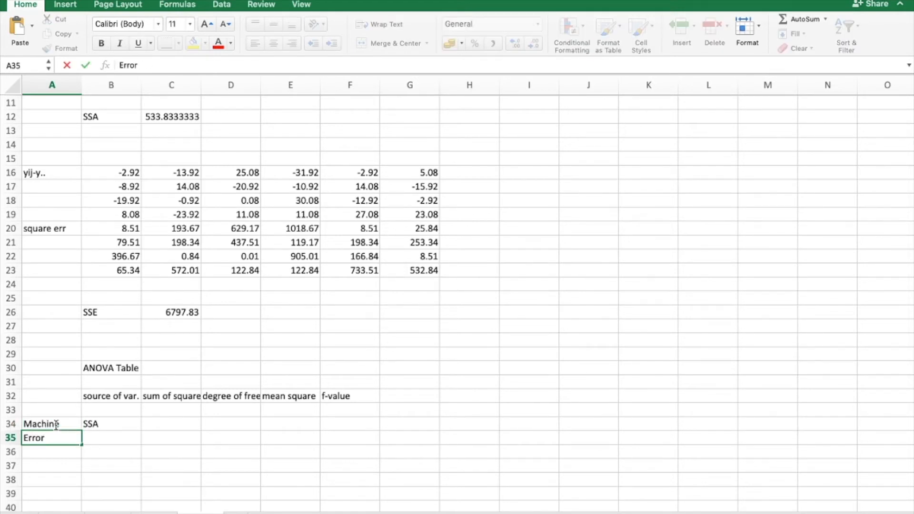
{"action": "key", "text": "Tab"}
{"action": "type", "text": "SSE"}
{"action": "key", "text": "Return"}
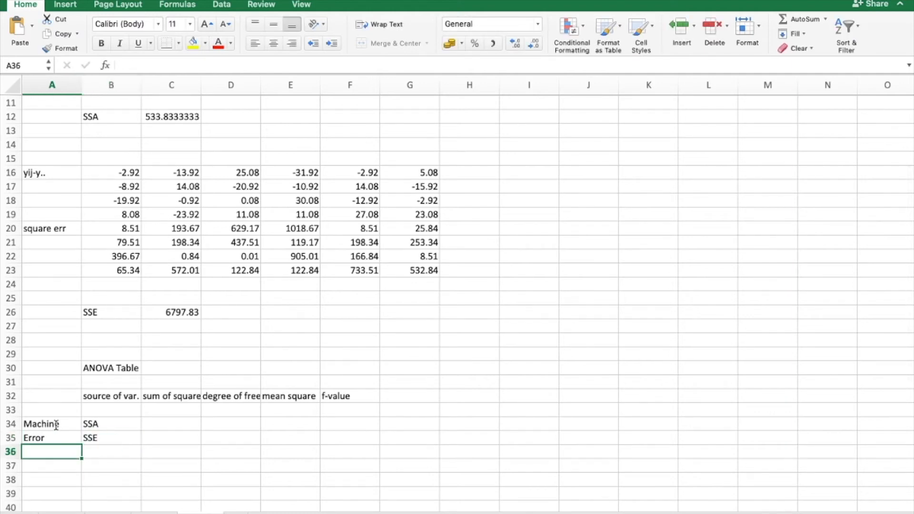
{"action": "type", "text": "Total"}
{"action": "key", "text": "Return"}
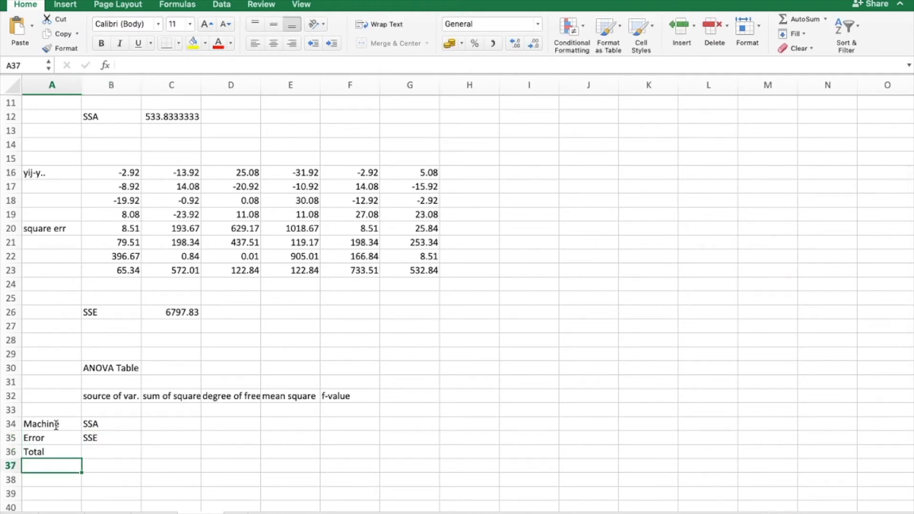
{"action": "key", "text": "Up"}
{"action": "key", "text": "Right"}
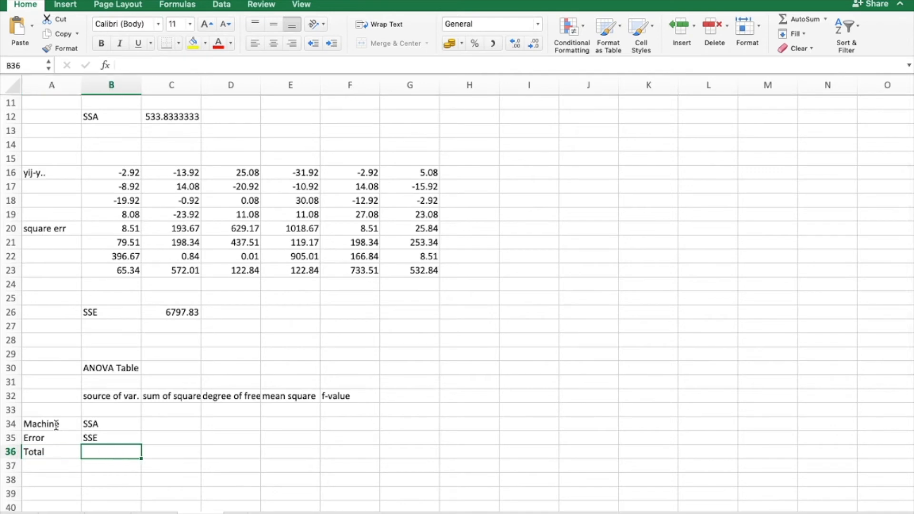
{"action": "type", "text": "SST"}
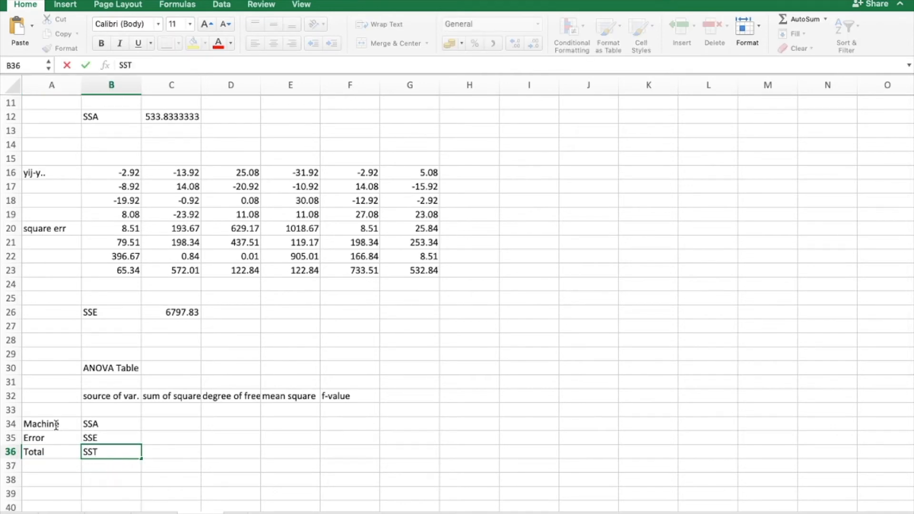
- Enter the sums of squares 533.83 for SSA in C34 and 6797.83 for SSE in C35
{"action": "left_click", "coordinate": [170, 426]}
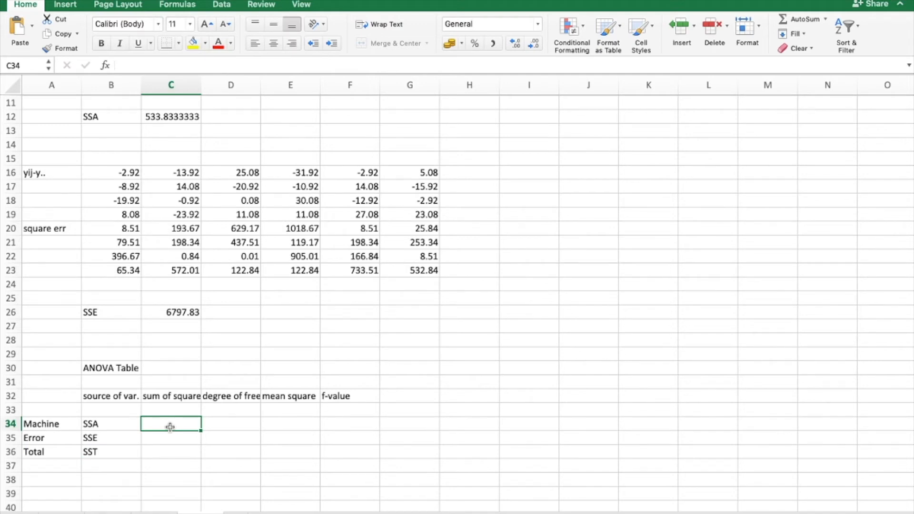
{"action": "type", "text": "533.83"}
{"action": "key", "text": "Return"}
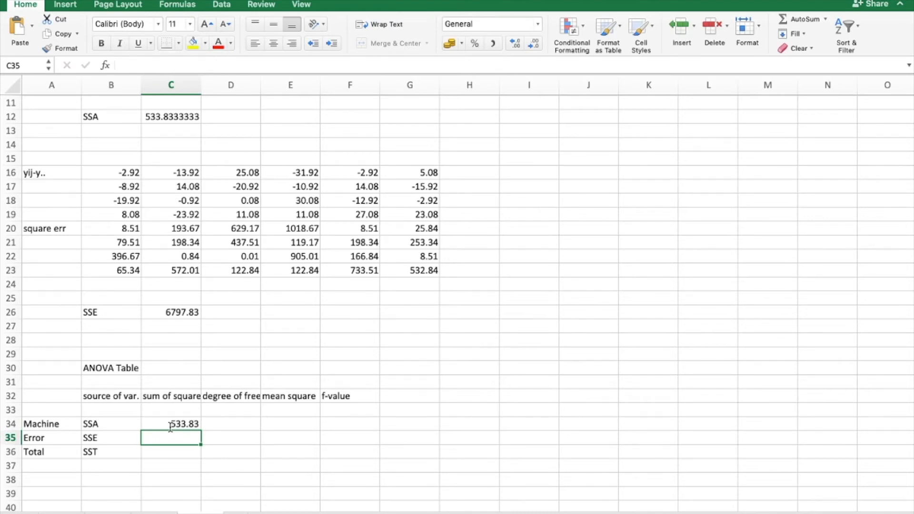
{"action": "type", "text": "679"}
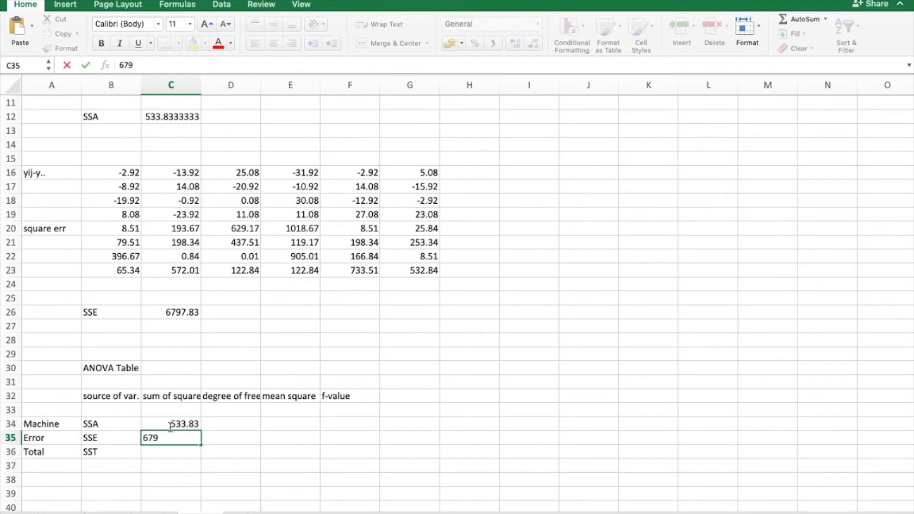
{"action": "type", "text": "7.83"}
- Compute SST in C36 as the sum of C34 and C35
{"action": "scroll", "coordinate": [171, 427], "scroll_direction": "down", "scroll_amount": 2}
{"action": "left_click", "coordinate": [171, 396]}
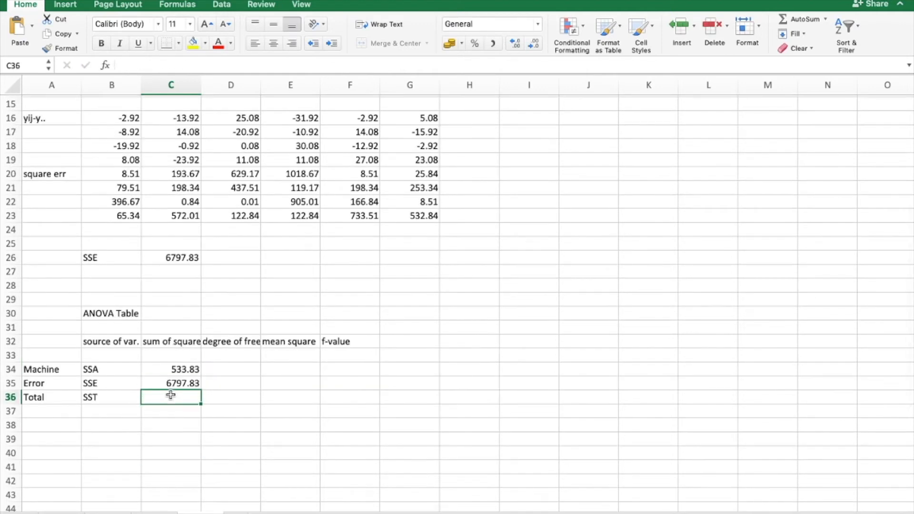
{"action": "type", "text": "=sum("}
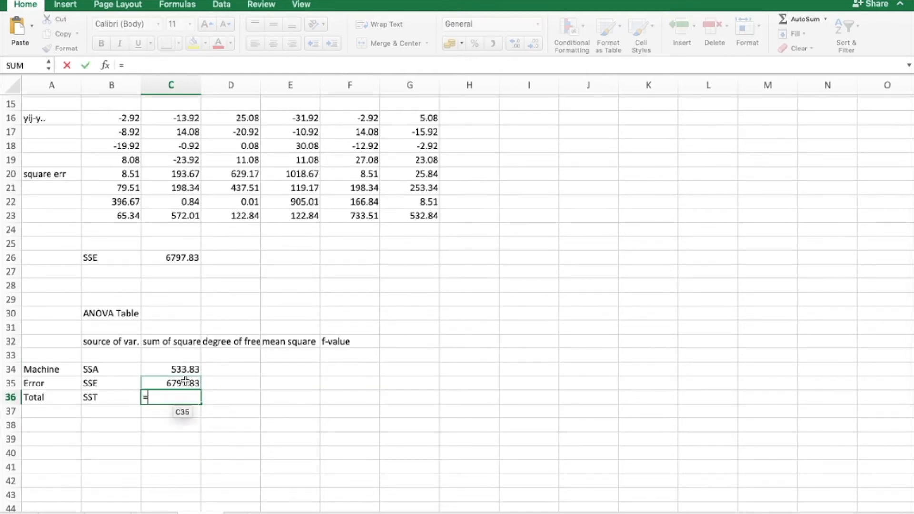
{"action": "left_click_drag", "start_coordinate": [180, 369], "coordinate": [180, 383]}
{"action": "key", "text": "Return"}
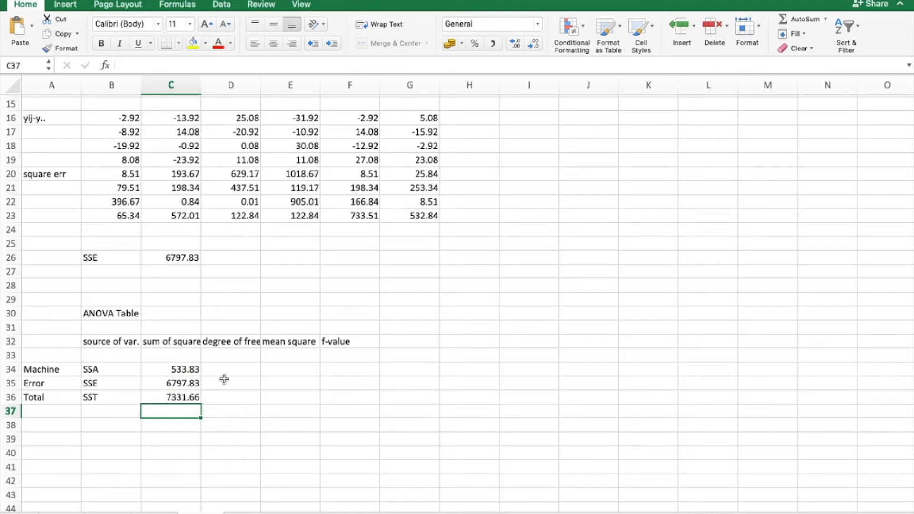
- Enter the degrees of freedom 5 for Machine, 18 for Error and 23 for Total in D34:D36
{"action": "left_click", "coordinate": [237, 373]}
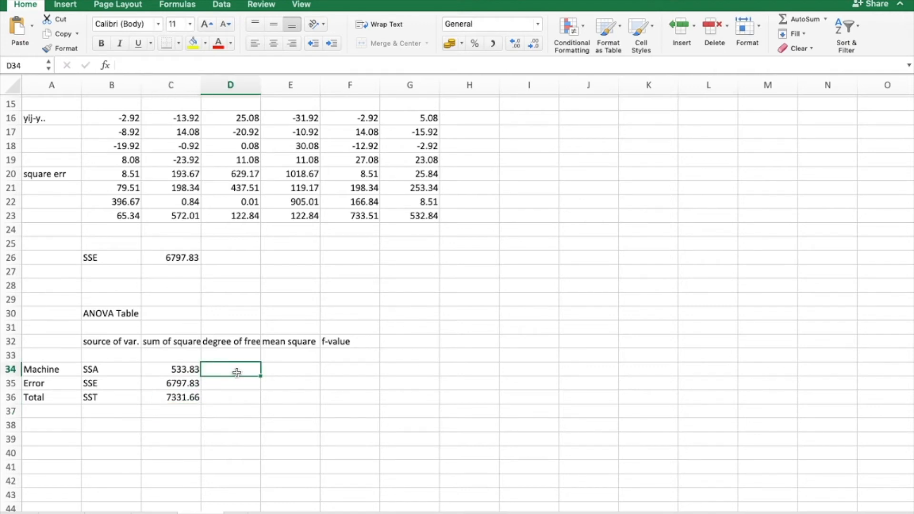
{"action": "type", "text": "5"}
{"action": "key", "text": "Return"}
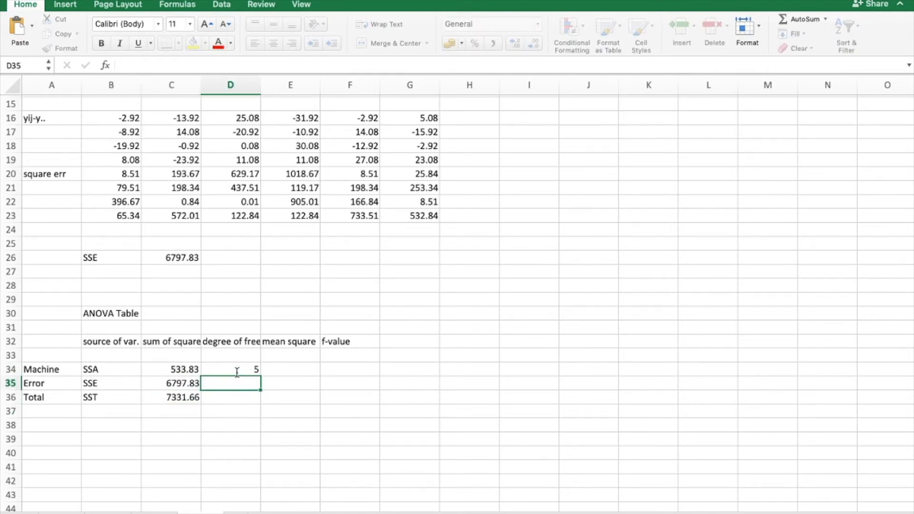
{"action": "type", "text": "18"}
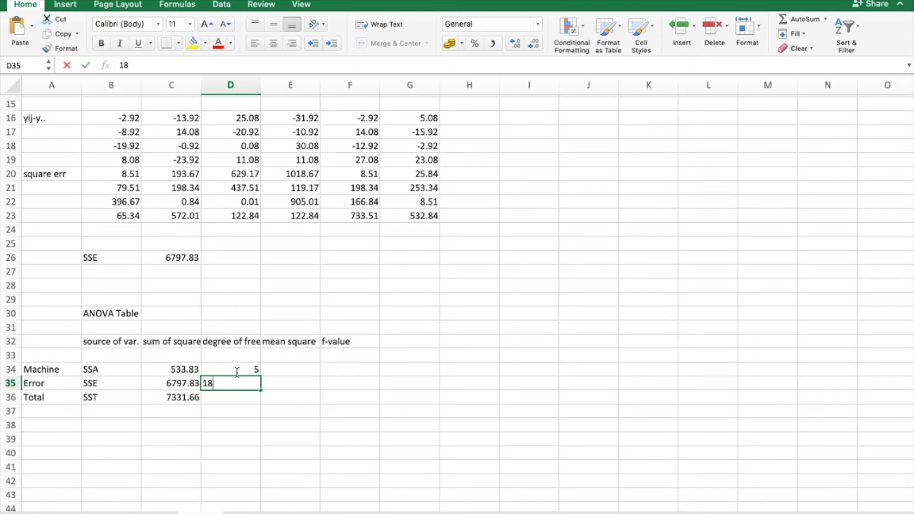
{"action": "key", "text": "Return"}
{"action": "type", "text": "23"}
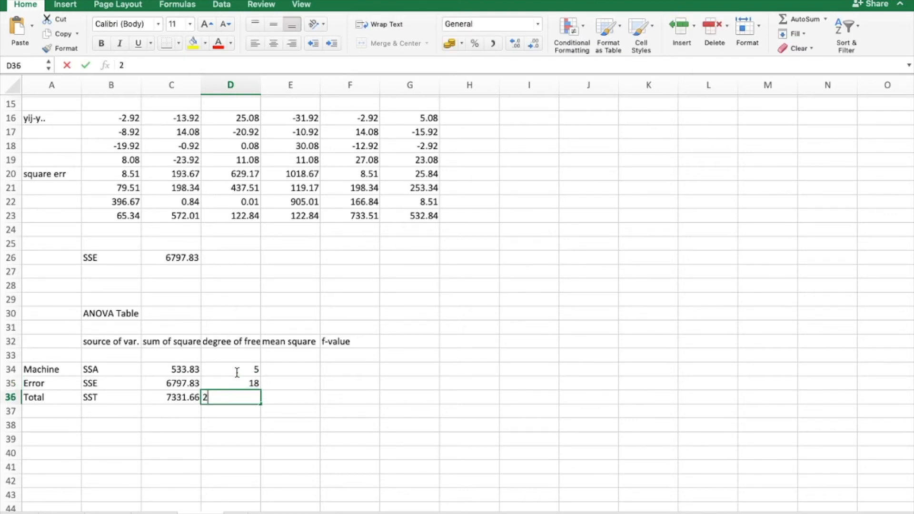
{"action": "key", "text": "Tab"}
{"action": "key", "text": "Up"}
{"action": "key", "text": "Up"}
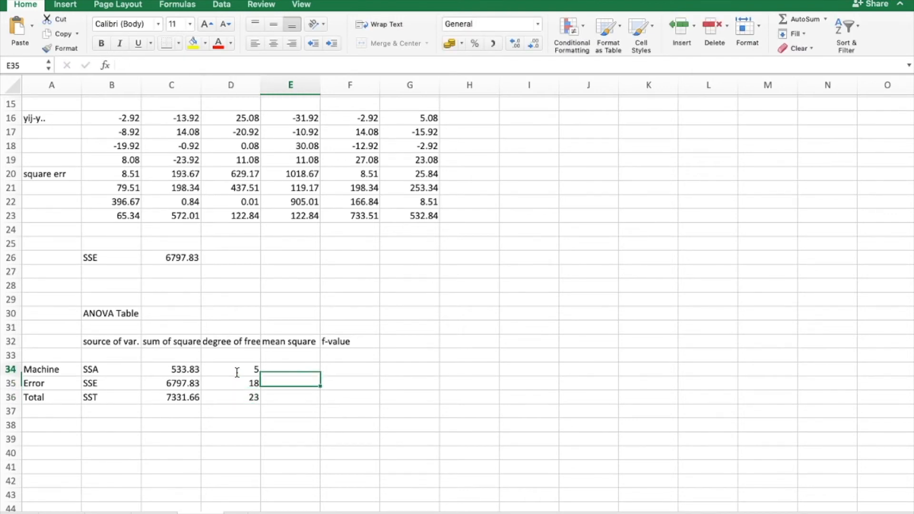
- Compute the Machine mean square in E34 as C34 divided by D34, and fill the formula down to E35
{"action": "type", "text": "="}
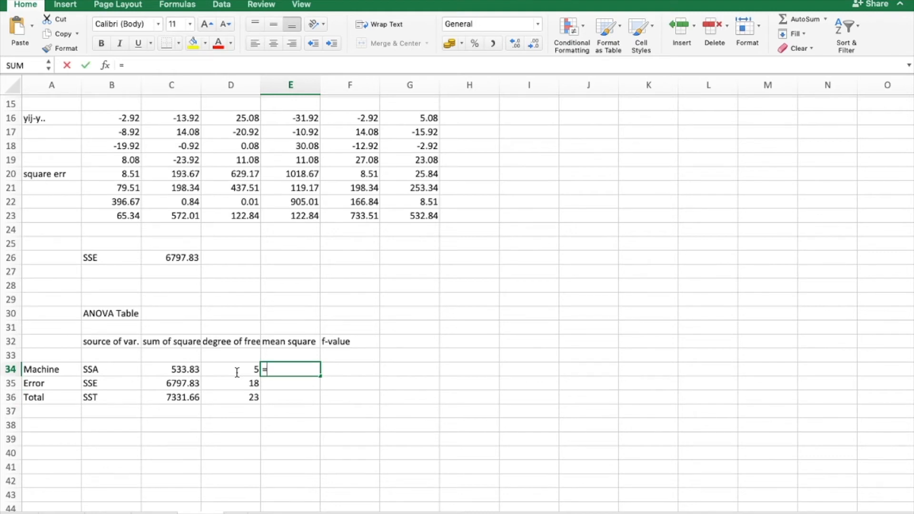
{"action": "left_click", "coordinate": [180, 369]}
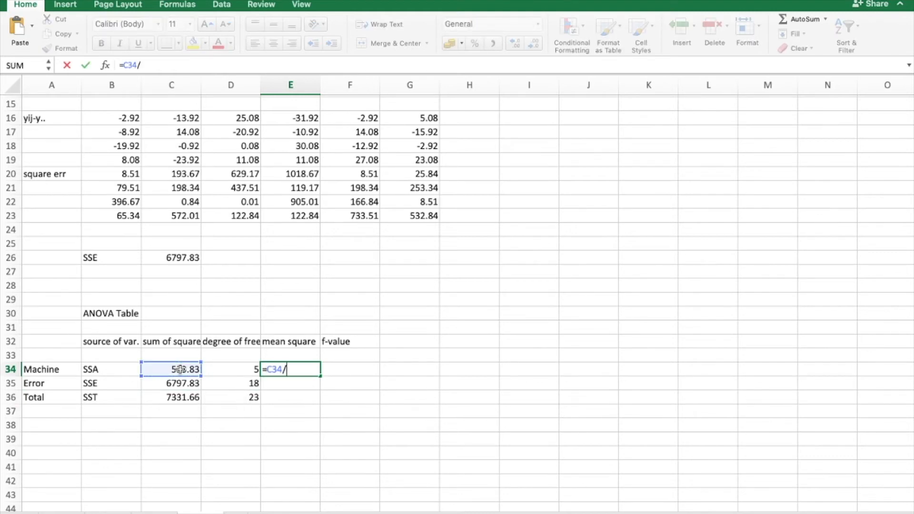
{"action": "type", "text": "/"}
{"action": "left_click", "coordinate": [223, 370]}
{"action": "key", "text": "Return"}
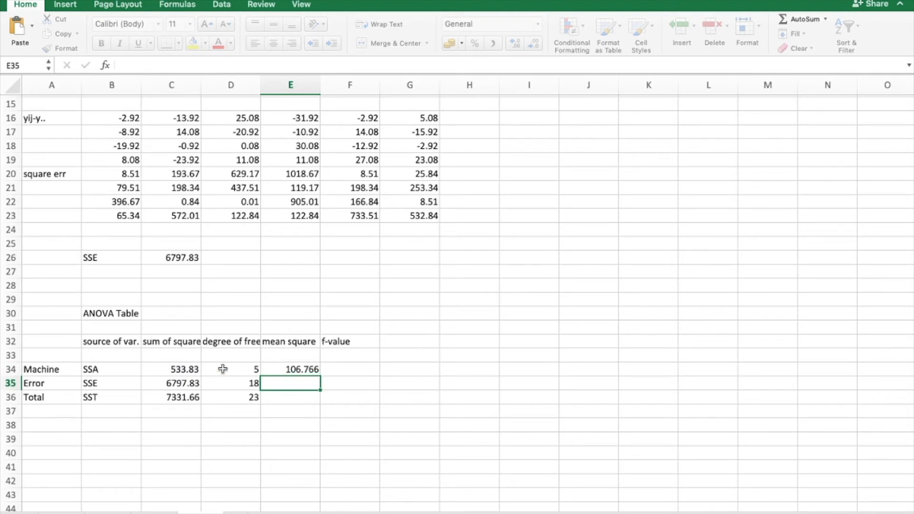
{"action": "left_click", "coordinate": [303, 370]}
{"action": "left_click_drag", "start_coordinate": [319, 379], "coordinate": [320, 388]}
- Compute the f-value in F34 as E34 divided by E35
{"action": "left_click", "coordinate": [347, 369]}
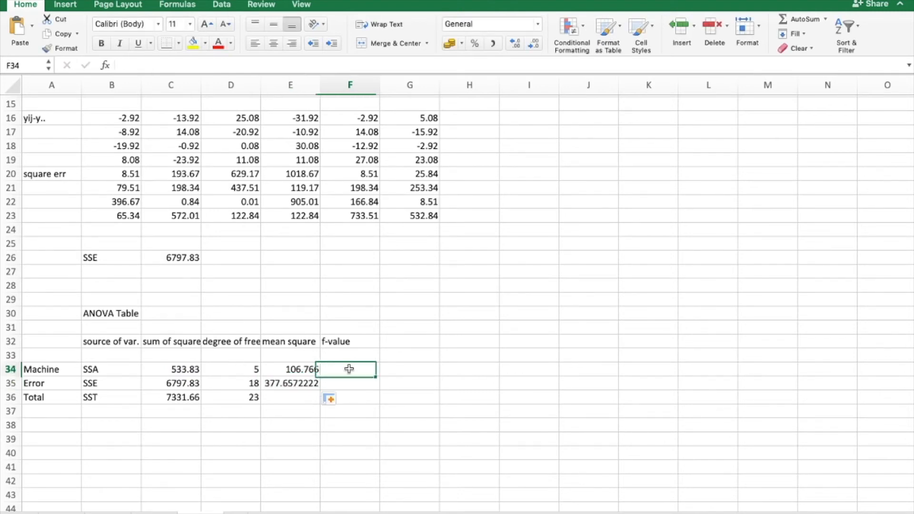
{"action": "type", "text": "="}
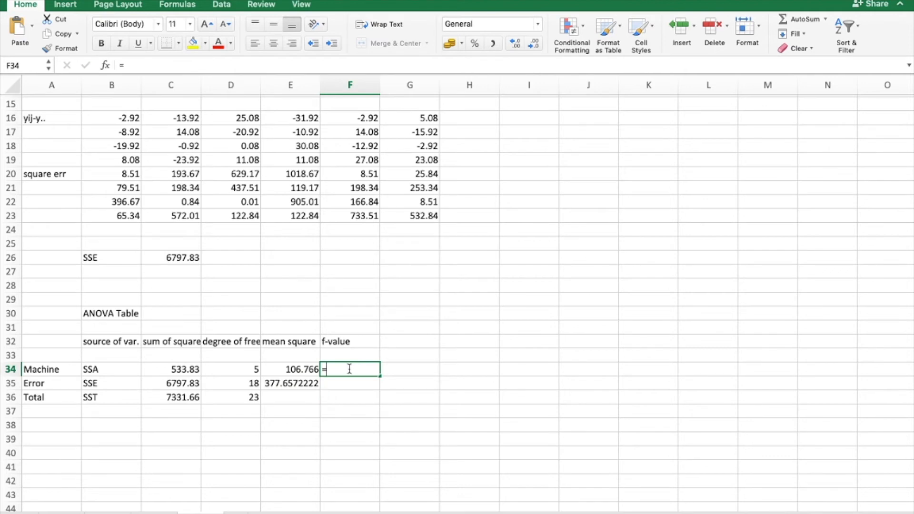
{"action": "left_click", "coordinate": [301, 371]}
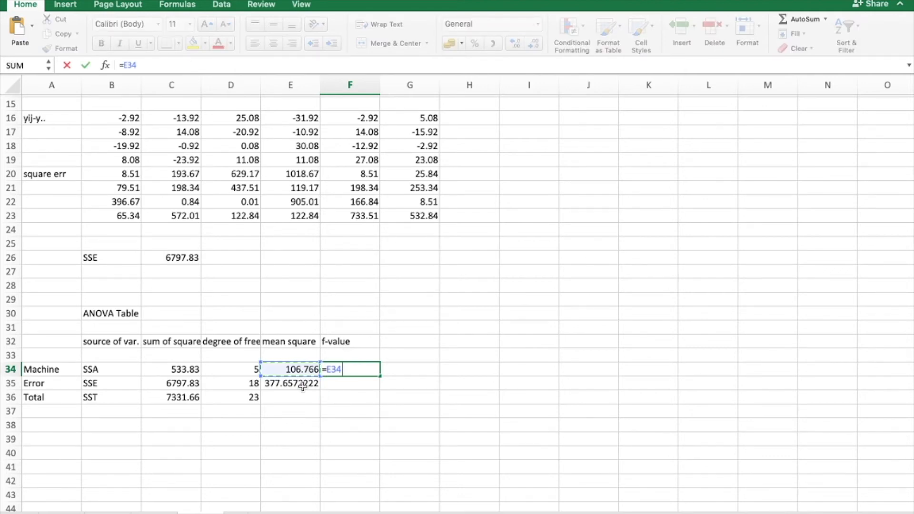
{"action": "type", "text": "/"}
{"action": "left_click", "coordinate": [307, 384]}
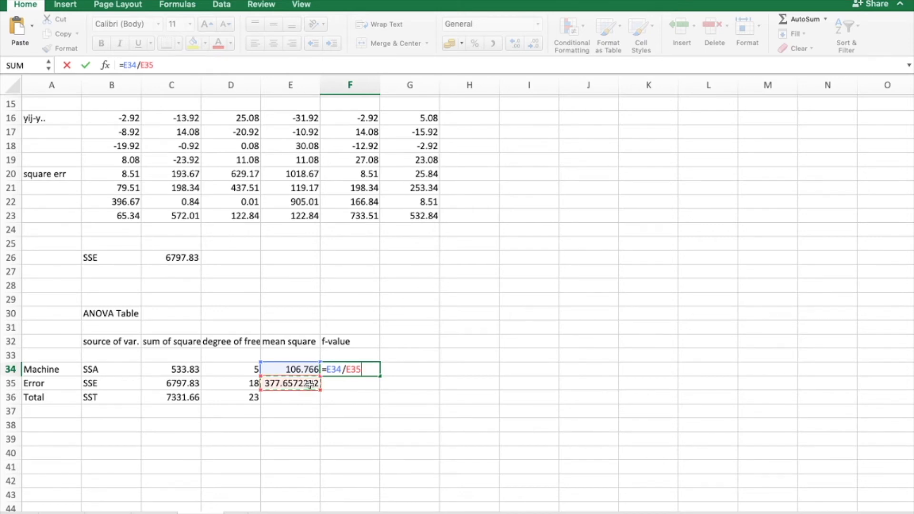
{"action": "key", "text": "Return"}
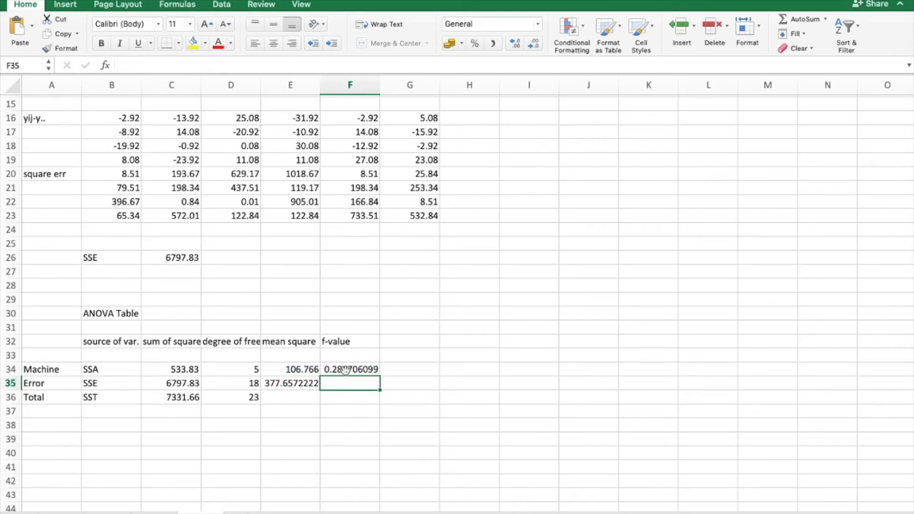
- Apply the Number format to the f-value in F34
{"action": "left_click", "coordinate": [346, 370]}
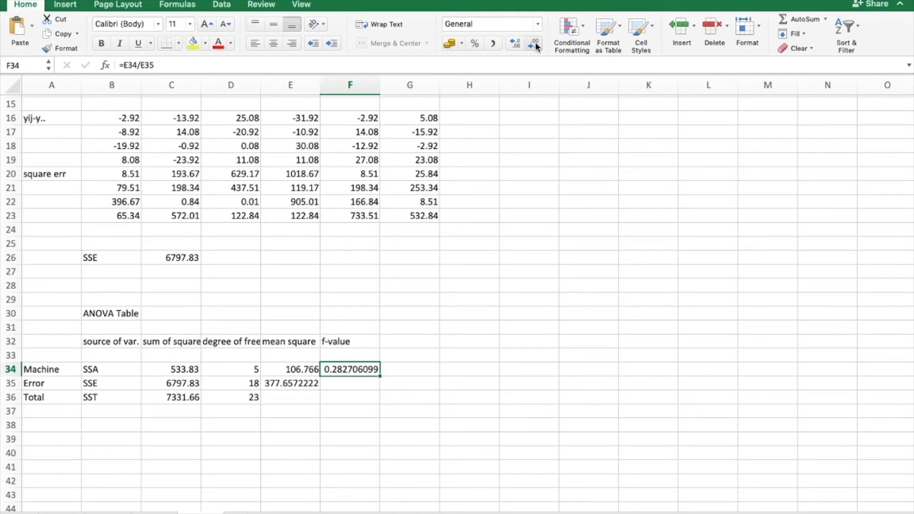
{"action": "left_click", "coordinate": [539, 24]}
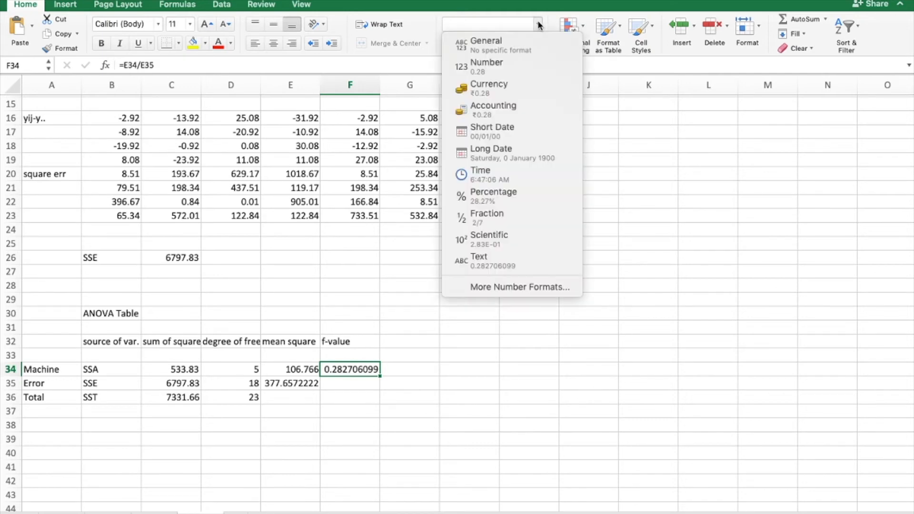
{"action": "left_click", "coordinate": [512, 70]}
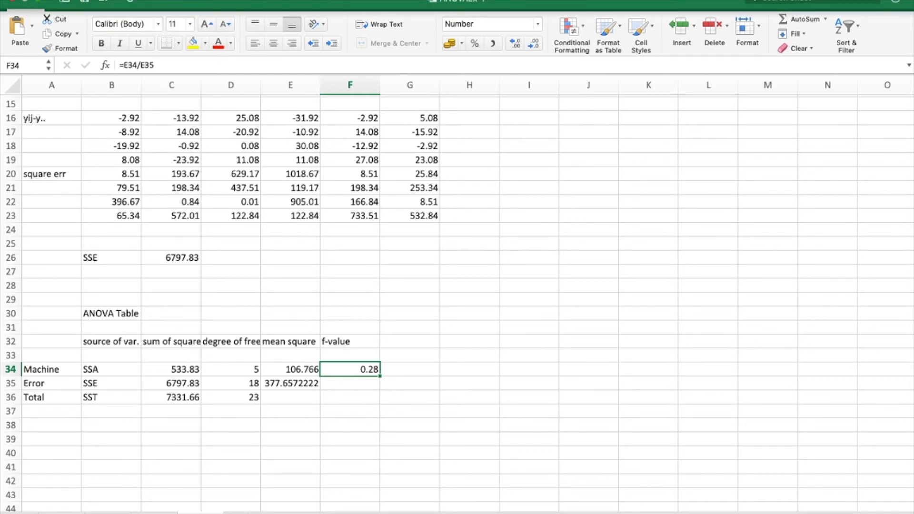
- Switch to the F-distribution table of critical values and draw an arrow pointing at the f0.05(v1, v2) heading
{"action": "left_click", "coordinate": [656, 4]}
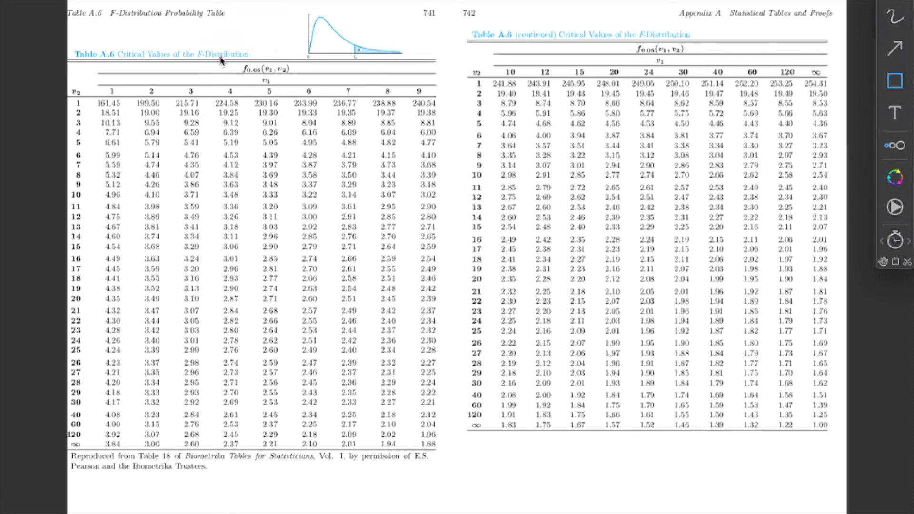
{"action": "left_click_drag", "start_coordinate": [282, 84], "coordinate": [322, 80]}
{"action": "left_click", "coordinate": [896, 49]}
{"action": "left_click_drag", "start_coordinate": [260, 61], "coordinate": [289, 7]}
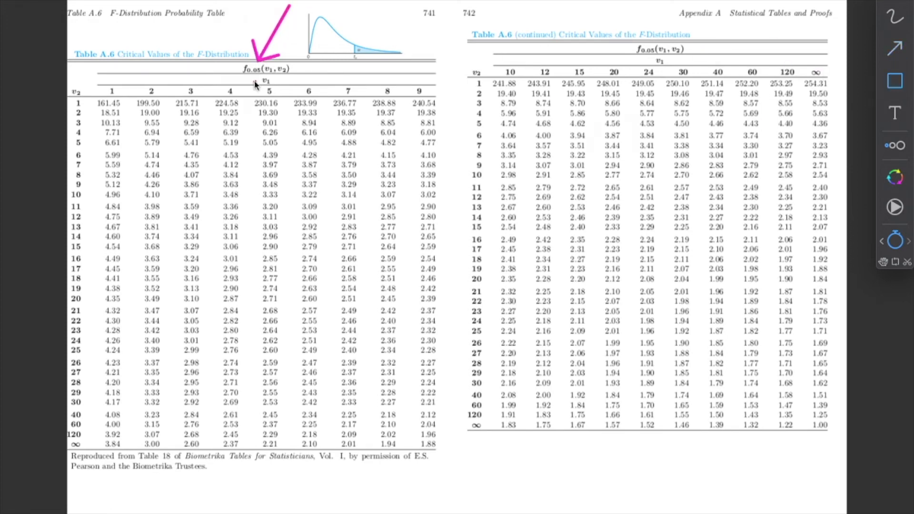
- Box the v1 = 5 column and the v2 = 18 row, and circle the critical value where they cross
{"action": "left_click_drag", "start_coordinate": [257, 82], "coordinate": [286, 465]}
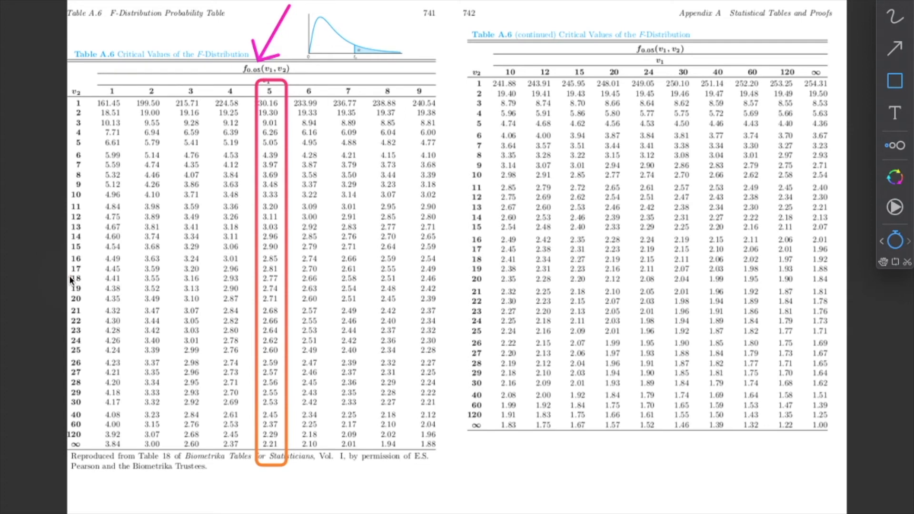
{"action": "left_click_drag", "start_coordinate": [67, 274], "coordinate": [332, 287]}
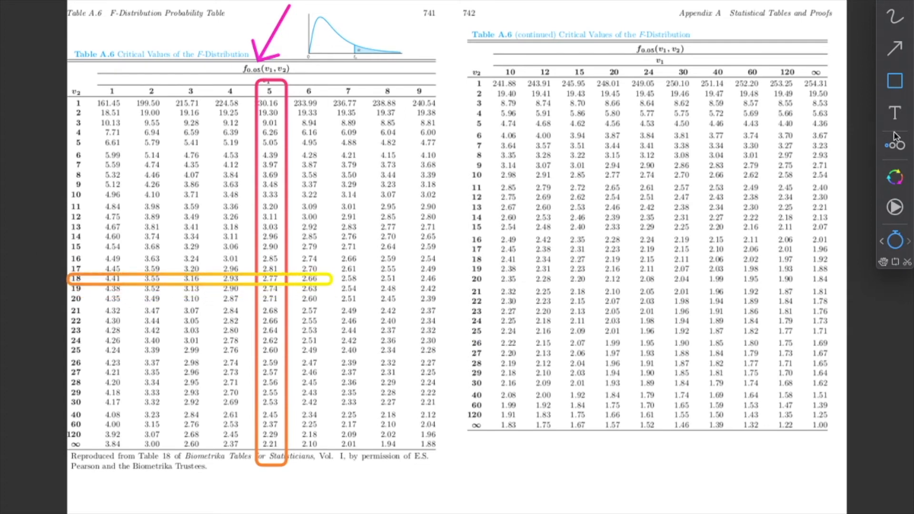
{"action": "mouse_move", "coordinate": [246, 268]}
{"action": "left_mouse_down"}
{"action": "mouse_move", "coordinate": [276, 305]}
{"action": "mouse_move", "coordinate": [299, 293]}
{"action": "left_mouse_up"}
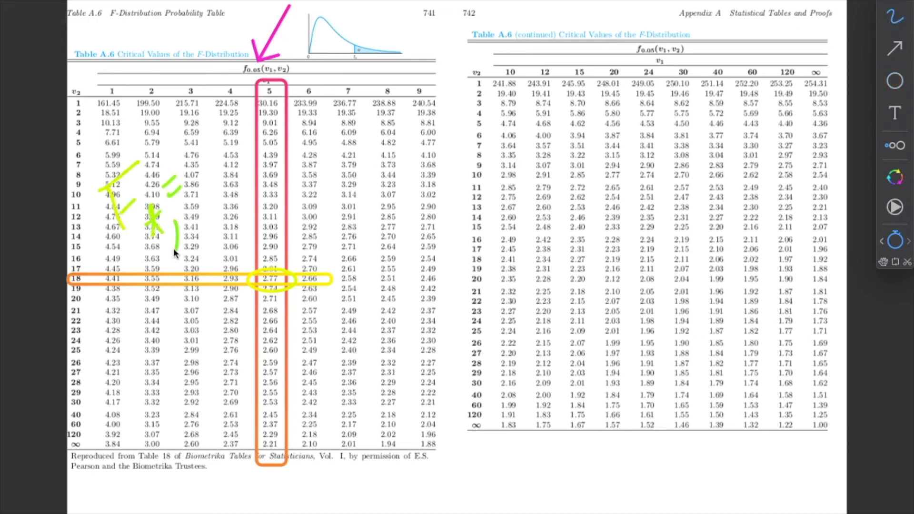
- Complete the handwritten notes on the table: F = 2.77 at α = 0.05 with (5, 18), and F cal = 0.28
{"action": "left_click_drag", "start_coordinate": [174, 246], "coordinate": [184, 246]}
{"action": "left_click_drag", "start_coordinate": [186, 233], "coordinate": [199, 233]}
{"action": "left_click_drag", "start_coordinate": [206, 215], "coordinate": [240, 165]}
{"action": "left_click", "coordinate": [217, 208]}
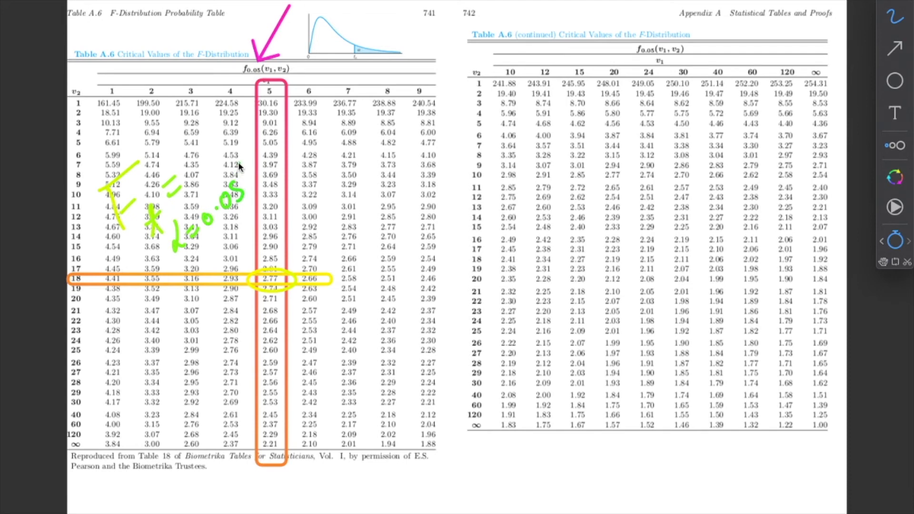
{"action": "mouse_move", "coordinate": [204, 242]}
{"action": "left_mouse_down"}
{"action": "mouse_move", "coordinate": [206, 270]}
{"action": "mouse_move", "coordinate": [239, 245]}
{"action": "left_mouse_up"}
{"action": "mouse_move", "coordinate": [254, 212]}
{"action": "left_mouse_down"}
{"action": "mouse_move", "coordinate": [246, 214]}
{"action": "mouse_move", "coordinate": [259, 226]}
{"action": "left_mouse_up"}
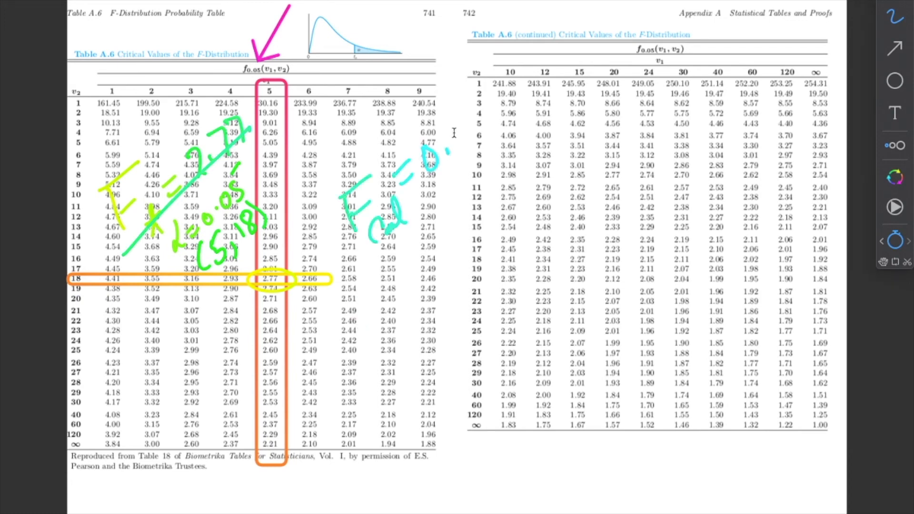
{"action": "left_click_drag", "start_coordinate": [453, 128], "coordinate": [471, 151]}
{"action": "mouse_move", "coordinate": [487, 110]}
{"action": "left_mouse_down"}
{"action": "mouse_move", "coordinate": [481, 123]}
{"action": "mouse_move", "coordinate": [486, 101]}
{"action": "left_mouse_up"}
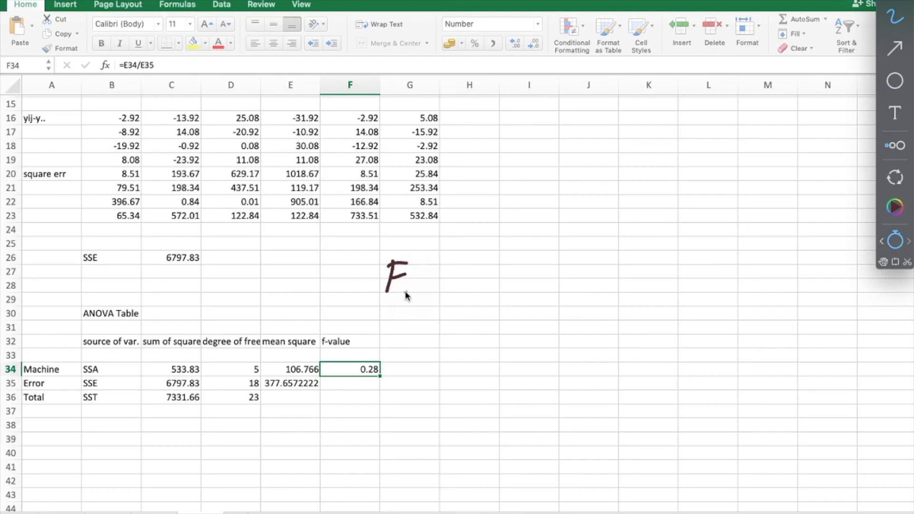
- Switch back to the spreadsheet and handwrite "F table = 2.77 at α = 0.05" in the empty area beside the ANOVA table
{"action": "mouse_move", "coordinate": [408, 282]}
{"action": "left_mouse_down"}
{"action": "mouse_move", "coordinate": [406, 309]}
{"action": "mouse_move", "coordinate": [468, 301]}
{"action": "mouse_move", "coordinate": [509, 281]}
{"action": "left_mouse_up"}
{"action": "left_click_drag", "start_coordinate": [493, 292], "coordinate": [601, 298]}
{"action": "left_click", "coordinate": [562, 292]}
{"action": "left_click_drag", "start_coordinate": [678, 278], "coordinate": [688, 287]}
{"action": "left_click_drag", "start_coordinate": [680, 275], "coordinate": [703, 271]}
{"action": "mouse_move", "coordinate": [694, 304]}
{"action": "left_mouse_down"}
{"action": "mouse_move", "coordinate": [674, 314]}
{"action": "mouse_move", "coordinate": [710, 316]}
{"action": "left_mouse_up"}
{"action": "mouse_move", "coordinate": [695, 328]}
{"action": "left_mouse_down"}
{"action": "mouse_move", "coordinate": [770, 314]}
{"action": "mouse_move", "coordinate": [791, 326]}
{"action": "left_mouse_up"}
{"action": "left_click", "coordinate": [751, 319]}
{"action": "left_click_drag", "start_coordinate": [815, 303], "coordinate": [833, 302]}
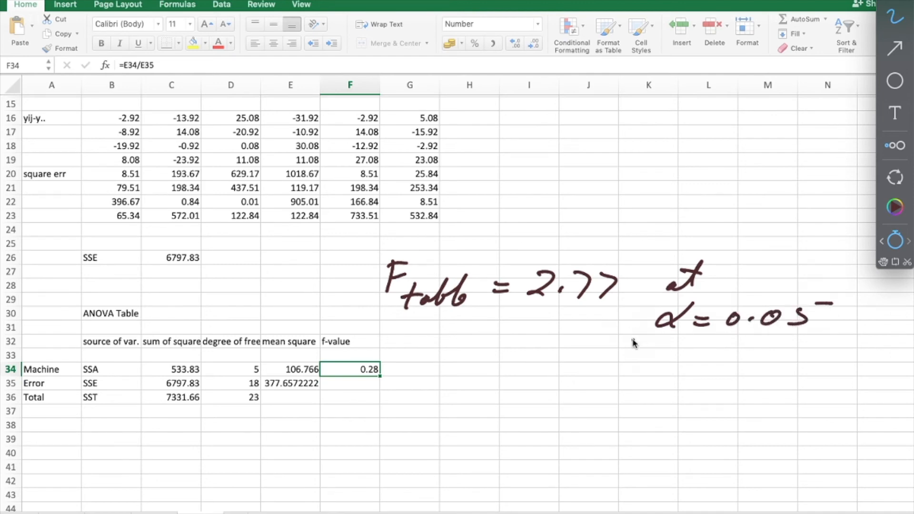
- Handwrite the degrees of freedom ν1 = 5, ν2 = 18 beneath the α = 0.05 note
{"action": "mouse_move", "coordinate": [632, 338]}
{"action": "left_mouse_down"}
{"action": "mouse_move", "coordinate": [656, 336]}
{"action": "mouse_move", "coordinate": [651, 369]}
{"action": "mouse_move", "coordinate": [689, 354]}
{"action": "left_mouse_up"}
{"action": "mouse_move", "coordinate": [673, 362]}
{"action": "left_mouse_down"}
{"action": "mouse_move", "coordinate": [709, 361]}
{"action": "mouse_move", "coordinate": [703, 366]}
{"action": "left_mouse_up"}
{"action": "mouse_move", "coordinate": [725, 342]}
{"action": "left_mouse_down"}
{"action": "mouse_move", "coordinate": [736, 340]}
{"action": "mouse_move", "coordinate": [724, 379]}
{"action": "left_mouse_up"}
{"action": "left_click_drag", "start_coordinate": [761, 340], "coordinate": [777, 341]}
{"action": "left_click_drag", "start_coordinate": [774, 364], "coordinate": [781, 376]}
{"action": "left_click_drag", "start_coordinate": [798, 358], "coordinate": [810, 358]}
{"action": "left_click_drag", "start_coordinate": [798, 367], "coordinate": [830, 369]}
{"action": "mouse_move", "coordinate": [857, 341]}
{"action": "left_mouse_down"}
{"action": "mouse_move", "coordinate": [852, 352]}
{"action": "mouse_move", "coordinate": [842, 350]}
{"action": "left_mouse_up"}
- Handwrite "F cal = 0.28" below the F table note and underline it twice
{"action": "mouse_move", "coordinate": [408, 372]}
{"action": "left_mouse_down"}
{"action": "mouse_move", "coordinate": [391, 417]}
{"action": "mouse_move", "coordinate": [431, 368]}
{"action": "left_mouse_up"}
{"action": "mouse_move", "coordinate": [399, 394]}
{"action": "left_mouse_down"}
{"action": "mouse_move", "coordinate": [427, 384]}
{"action": "mouse_move", "coordinate": [424, 427]}
{"action": "mouse_move", "coordinate": [442, 427]}
{"action": "left_mouse_up"}
{"action": "mouse_move", "coordinate": [456, 396]}
{"action": "left_mouse_down"}
{"action": "mouse_move", "coordinate": [451, 425]}
{"action": "mouse_move", "coordinate": [501, 413]}
{"action": "left_mouse_up"}
{"action": "left_click_drag", "start_coordinate": [483, 424], "coordinate": [533, 413]}
{"action": "mouse_move", "coordinate": [552, 420]}
{"action": "left_mouse_down"}
{"action": "mouse_move", "coordinate": [577, 408]}
{"action": "mouse_move", "coordinate": [588, 430]}
{"action": "left_mouse_up"}
{"action": "mouse_move", "coordinate": [618, 405]}
{"action": "left_mouse_down"}
{"action": "mouse_move", "coordinate": [600, 419]}
{"action": "mouse_move", "coordinate": [619, 409]}
{"action": "left_mouse_up"}
{"action": "mouse_move", "coordinate": [469, 434]}
{"action": "left_mouse_down"}
{"action": "mouse_move", "coordinate": [659, 448]}
{"action": "mouse_move", "coordinate": [591, 456]}
{"action": "left_mouse_up"}
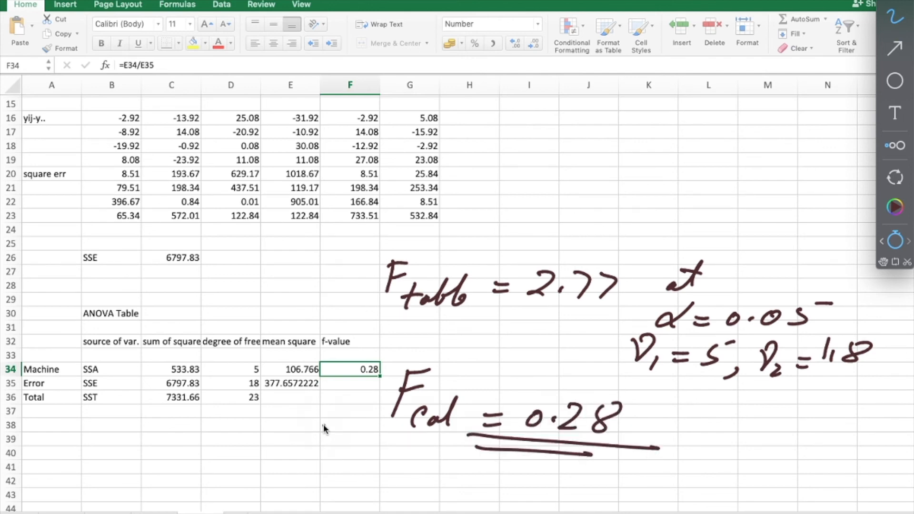
- Handwrite the comparison "F cal < F table" in red above the other notes
{"action": "left_click", "coordinate": [895, 206]}
{"action": "left_click_drag", "start_coordinate": [504, 138], "coordinate": [627, 167]}
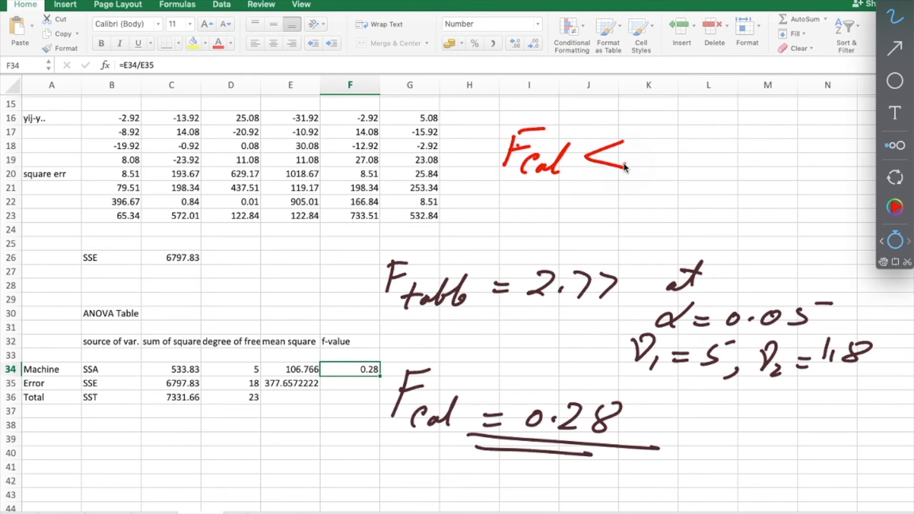
{"action": "mouse_move", "coordinate": [658, 131]}
{"action": "left_mouse_down"}
{"action": "mouse_move", "coordinate": [685, 130]}
{"action": "mouse_move", "coordinate": [676, 166]}
{"action": "mouse_move", "coordinate": [697, 174]}
{"action": "mouse_move", "coordinate": [724, 160]}
{"action": "mouse_move", "coordinate": [745, 181]}
{"action": "left_mouse_up"}
- Sketch a red F-distribution curve on two axes, with a vertical critical line and a dot on the horizontal axis
{"action": "left_click_drag", "start_coordinate": [148, 68], "coordinate": [147, 269]}
{"action": "left_click_drag", "start_coordinate": [99, 227], "coordinate": [473, 237]}
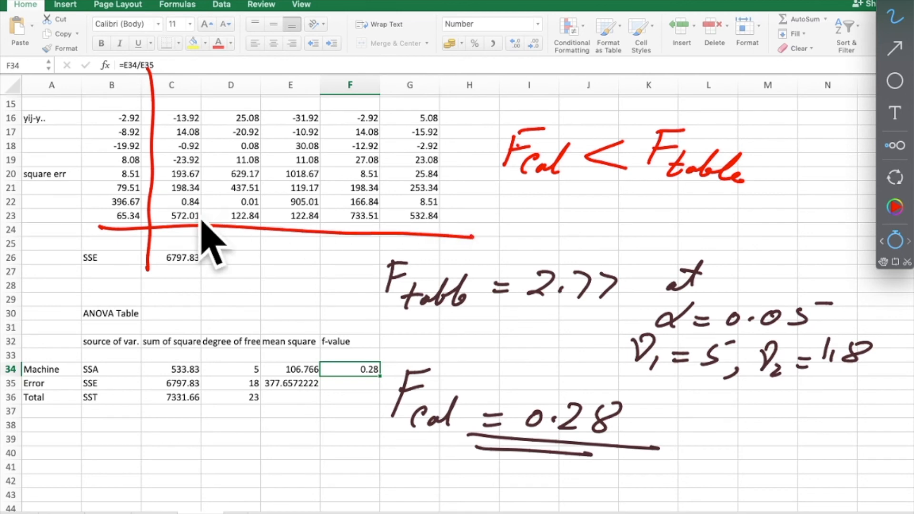
{"action": "left_click_drag", "start_coordinate": [152, 227], "coordinate": [483, 220]}
{"action": "left_click_drag", "start_coordinate": [380, 136], "coordinate": [372, 262]}
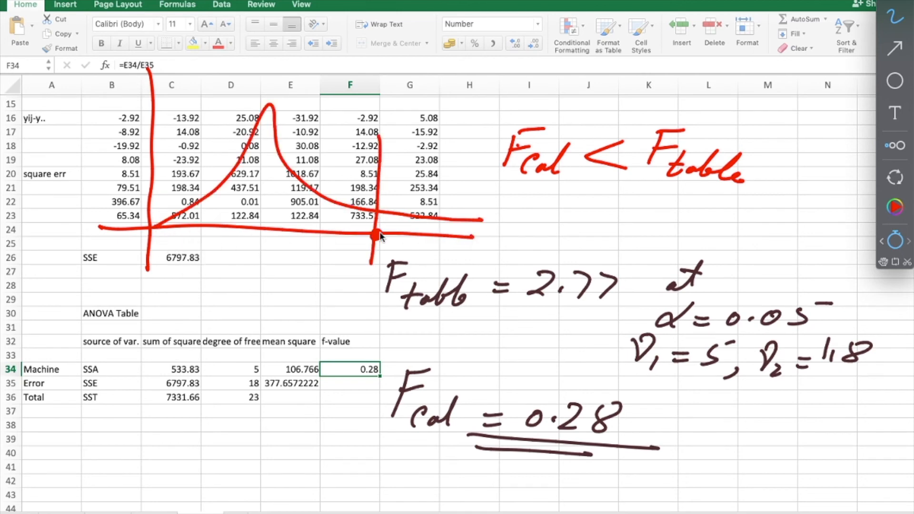
- Mark the calculated value on the curve with a multicoloured arrow labelled 0.28, and label the critical line 2.77
{"action": "left_click", "coordinate": [896, 180]}
{"action": "mouse_move", "coordinate": [230, 128]}
{"action": "left_mouse_down"}
{"action": "mouse_move", "coordinate": [224, 245]}
{"action": "mouse_move", "coordinate": [251, 248]}
{"action": "mouse_move", "coordinate": [263, 230]}
{"action": "left_mouse_up"}
{"action": "left_click", "coordinate": [237, 250]}
{"action": "mouse_move", "coordinate": [340, 248]}
{"action": "left_mouse_down"}
{"action": "mouse_move", "coordinate": [353, 263]}
{"action": "mouse_move", "coordinate": [381, 263]}
{"action": "left_mouse_up"}
{"action": "left_click", "coordinate": [357, 259]}
- Handwrite "Ho is not rejected" under the distribution sketch
{"action": "mouse_move", "coordinate": [209, 279]}
{"action": "left_mouse_down"}
{"action": "mouse_move", "coordinate": [207, 305]}
{"action": "mouse_move", "coordinate": [222, 304]}
{"action": "left_mouse_up"}
{"action": "left_click_drag", "start_coordinate": [207, 291], "coordinate": [237, 282]}
{"action": "left_click_drag", "start_coordinate": [258, 272], "coordinate": [267, 288]}
{"action": "left_click", "coordinate": [267, 259]}
{"action": "mouse_move", "coordinate": [183, 347]}
{"action": "left_mouse_down"}
{"action": "mouse_move", "coordinate": [204, 356]}
{"action": "mouse_move", "coordinate": [232, 339]}
{"action": "left_mouse_up"}
{"action": "left_click_drag", "start_coordinate": [240, 307], "coordinate": [234, 347]}
{"action": "left_click_drag", "start_coordinate": [224, 329], "coordinate": [251, 317]}
{"action": "mouse_move", "coordinate": [197, 386]}
{"action": "left_mouse_down"}
{"action": "mouse_move", "coordinate": [281, 372]}
{"action": "mouse_move", "coordinate": [356, 341]}
{"action": "left_mouse_up"}
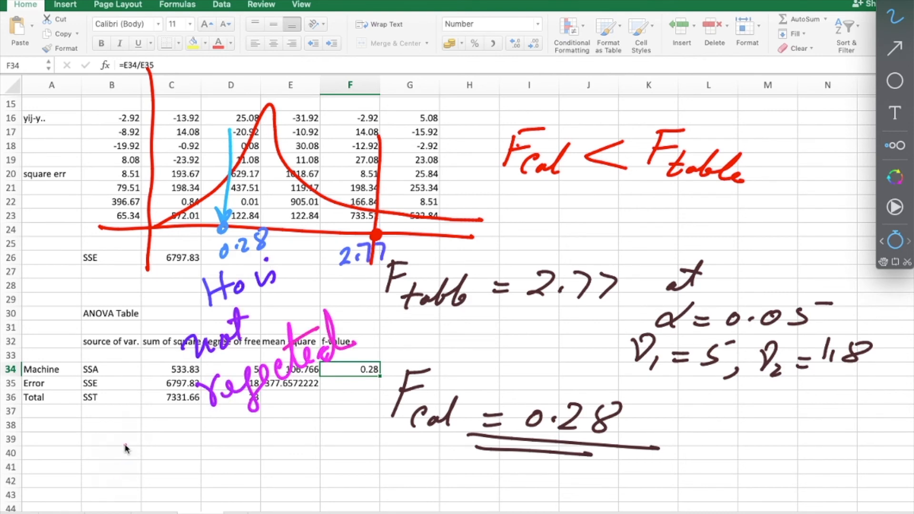
- Handwrite the conclusion "The all m/cs are producing the rubber seals of same tensile strength" beneath the ANOVA table
{"action": "mouse_move", "coordinate": [52, 430]}
{"action": "left_mouse_down"}
{"action": "mouse_move", "coordinate": [113, 424]}
{"action": "mouse_move", "coordinate": [82, 478]}
{"action": "mouse_move", "coordinate": [127, 474]}
{"action": "left_mouse_up"}
{"action": "left_click_drag", "start_coordinate": [150, 452], "coordinate": [190, 472]}
{"action": "mouse_move", "coordinate": [221, 447]}
{"action": "left_mouse_down"}
{"action": "mouse_move", "coordinate": [272, 474]}
{"action": "mouse_move", "coordinate": [340, 457]}
{"action": "mouse_move", "coordinate": [357, 472]}
{"action": "mouse_move", "coordinate": [376, 464]}
{"action": "mouse_move", "coordinate": [415, 497]}
{"action": "mouse_move", "coordinate": [487, 473]}
{"action": "left_mouse_up"}
{"action": "left_click_drag", "start_coordinate": [544, 473], "coordinate": [562, 490]}
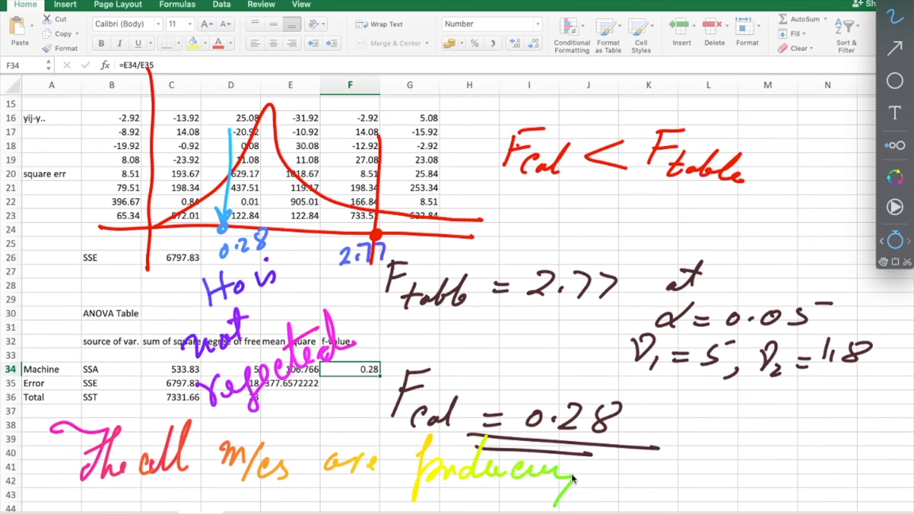
{"action": "mouse_move", "coordinate": [667, 457]}
{"action": "left_mouse_down"}
{"action": "mouse_move", "coordinate": [697, 478]}
{"action": "mouse_move", "coordinate": [736, 459]}
{"action": "mouse_move", "coordinate": [795, 454]}
{"action": "left_mouse_up"}
{"action": "mouse_move", "coordinate": [668, 493]}
{"action": "left_mouse_down"}
{"action": "mouse_move", "coordinate": [697, 478]}
{"action": "mouse_move", "coordinate": [728, 495]}
{"action": "mouse_move", "coordinate": [759, 474]}
{"action": "mouse_move", "coordinate": [770, 500]}
{"action": "mouse_move", "coordinate": [838, 454]}
{"action": "mouse_move", "coordinate": [804, 511]}
{"action": "left_mouse_up"}
{"action": "left_click_drag", "start_coordinate": [673, 408], "coordinate": [735, 415]}
{"action": "left_click_drag", "start_coordinate": [766, 378], "coordinate": [743, 419]}
{"action": "mouse_move", "coordinate": [739, 405]}
{"action": "left_mouse_down"}
{"action": "mouse_move", "coordinate": [785, 414]}
{"action": "mouse_move", "coordinate": [821, 404]}
{"action": "mouse_move", "coordinate": [846, 370]}
{"action": "mouse_move", "coordinate": [838, 439]}
{"action": "left_mouse_up"}
{"action": "mouse_move", "coordinate": [878, 391]}
{"action": "left_mouse_down"}
{"action": "mouse_move", "coordinate": [852, 426]}
{"action": "mouse_move", "coordinate": [867, 457]}
{"action": "left_mouse_up"}
{"action": "mouse_move", "coordinate": [886, 418]}
{"action": "left_mouse_down"}
{"action": "mouse_move", "coordinate": [864, 457]}
{"action": "mouse_move", "coordinate": [907, 419]}
{"action": "left_mouse_up"}
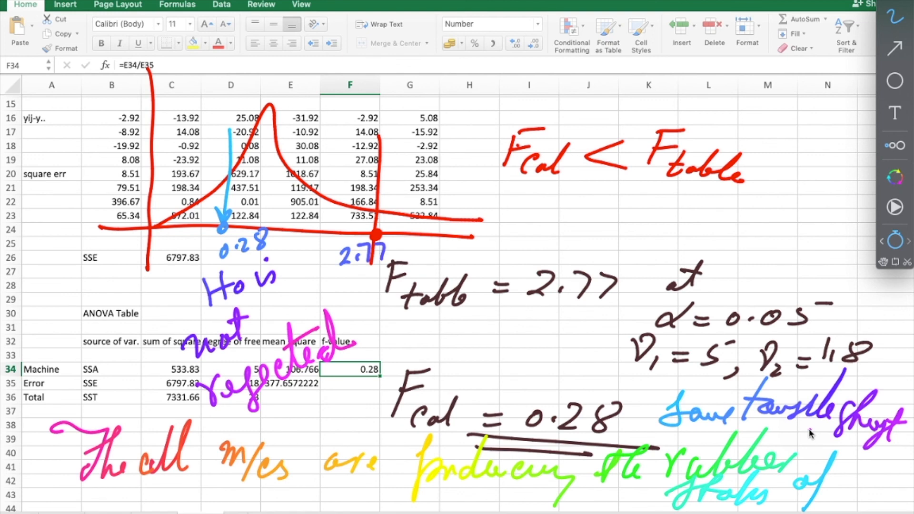
- Mark the region beyond the 2.77 line with an arrow and circle, and note "Ho could be rejected" for it
{"action": "mouse_move", "coordinate": [338, 140]}
{"action": "left_mouse_down"}
{"action": "mouse_move", "coordinate": [435, 102]}
{"action": "mouse_move", "coordinate": [459, 178]}
{"action": "mouse_move", "coordinate": [440, 157]}
{"action": "mouse_move", "coordinate": [507, 155]}
{"action": "mouse_move", "coordinate": [519, 82]}
{"action": "mouse_move", "coordinate": [583, 27]}
{"action": "mouse_move", "coordinate": [603, 39]}
{"action": "left_mouse_up"}
{"action": "mouse_move", "coordinate": [615, 13]}
{"action": "left_mouse_down"}
{"action": "mouse_move", "coordinate": [612, 33]}
{"action": "mouse_move", "coordinate": [617, 23]}
{"action": "left_mouse_up"}
{"action": "mouse_move", "coordinate": [630, 14]}
{"action": "left_mouse_down"}
{"action": "mouse_move", "coordinate": [645, 36]}
{"action": "mouse_move", "coordinate": [697, 24]}
{"action": "mouse_move", "coordinate": [732, 2]}
{"action": "left_mouse_up"}
{"action": "mouse_move", "coordinate": [685, 76]}
{"action": "left_mouse_down"}
{"action": "mouse_move", "coordinate": [755, 40]}
{"action": "mouse_move", "coordinate": [780, 57]}
{"action": "mouse_move", "coordinate": [810, 26]}
{"action": "mouse_move", "coordinate": [847, 22]}
{"action": "left_mouse_up"}
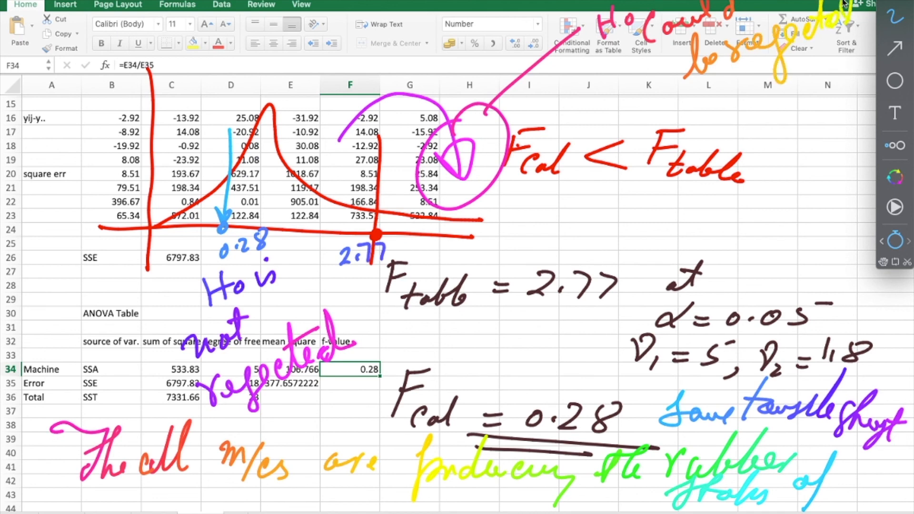